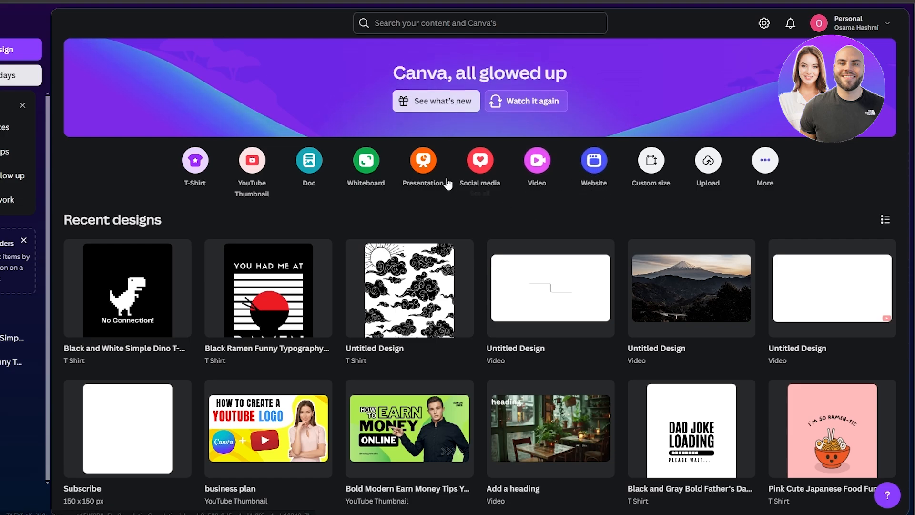
# - Search for "website" and open the Website 1366 × 768 px template collection
pyautogui.click(396, 18)
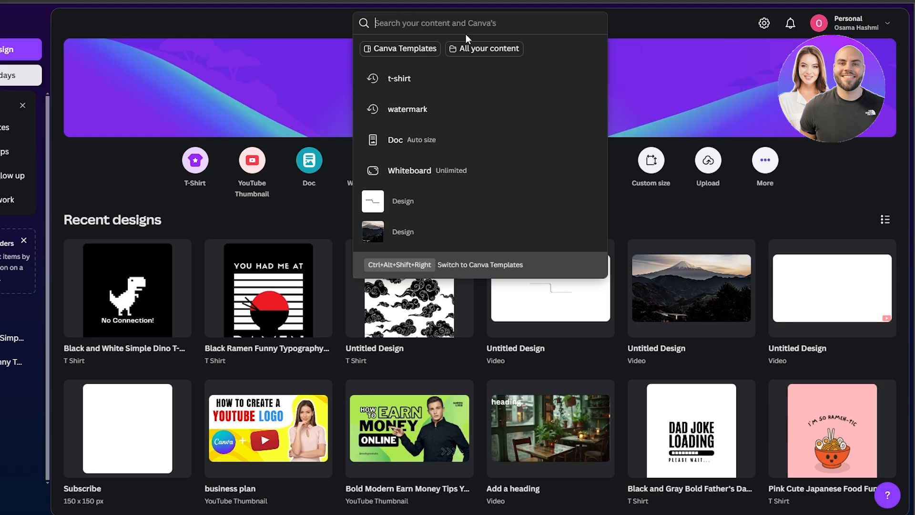
pyautogui.write('websit')
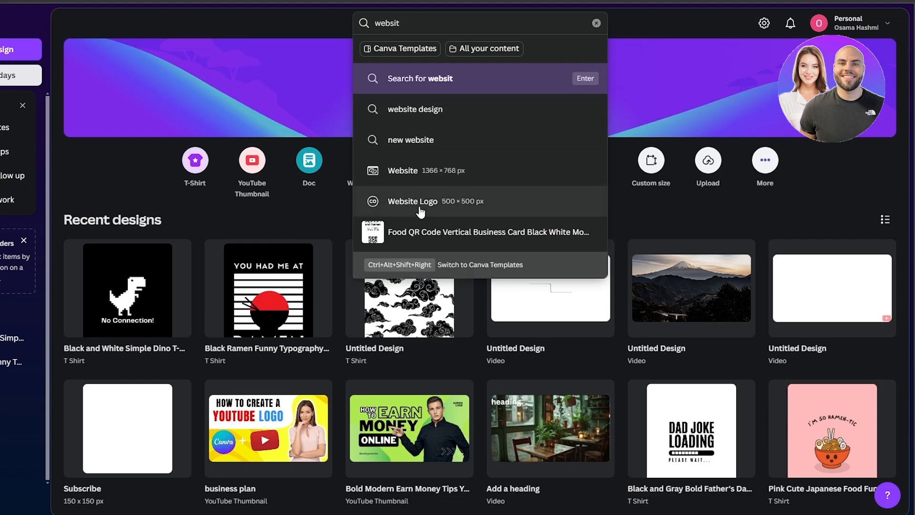
pyautogui.click(398, 172)
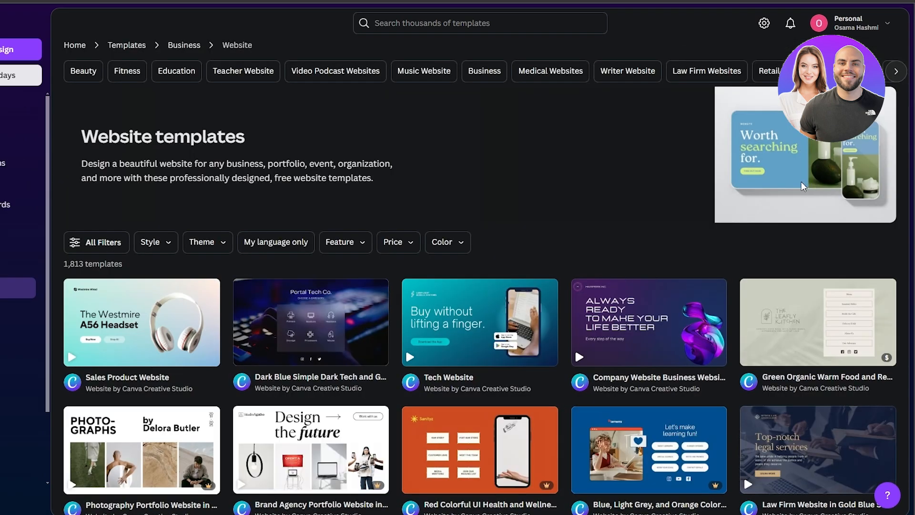
# - Browse the website templates and preview the pastel orange Photography Portfolio Website template
pyautogui.scroll(-3, 536, 201)
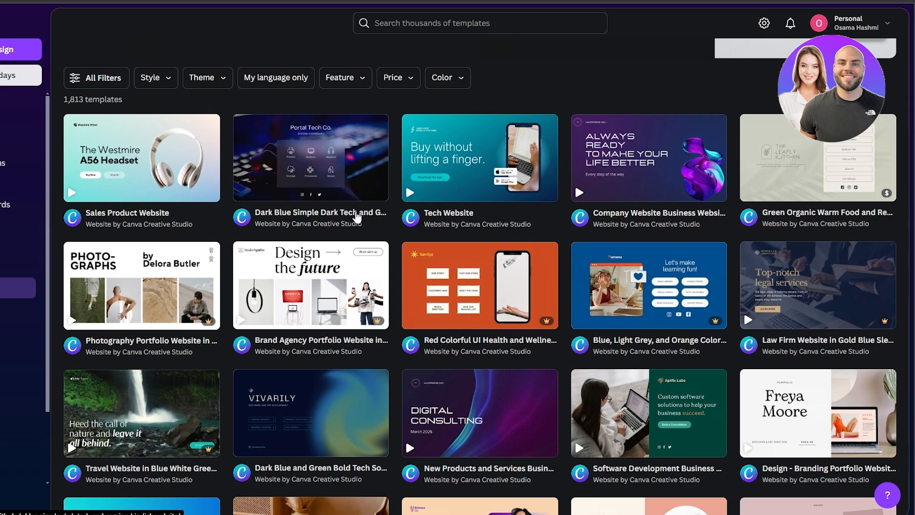
pyautogui.scroll(-4, 355, 347)
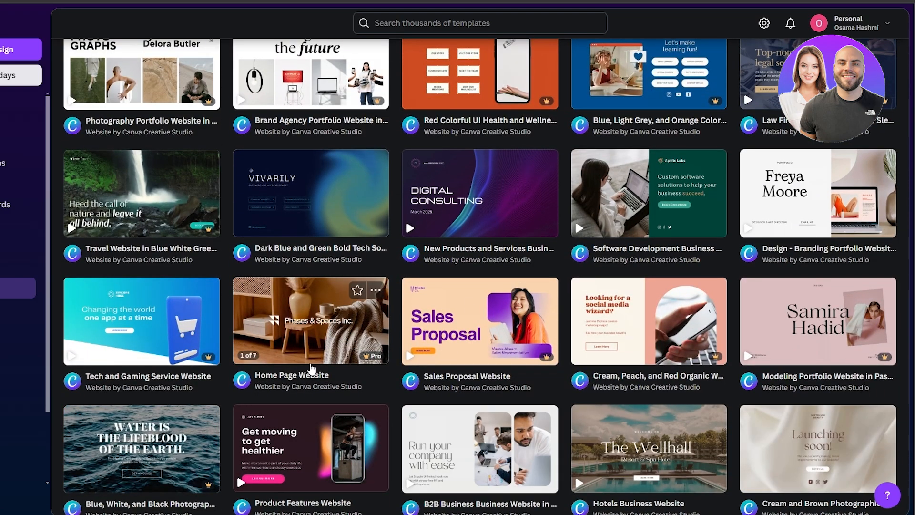
pyautogui.scroll(-5, 310, 368)
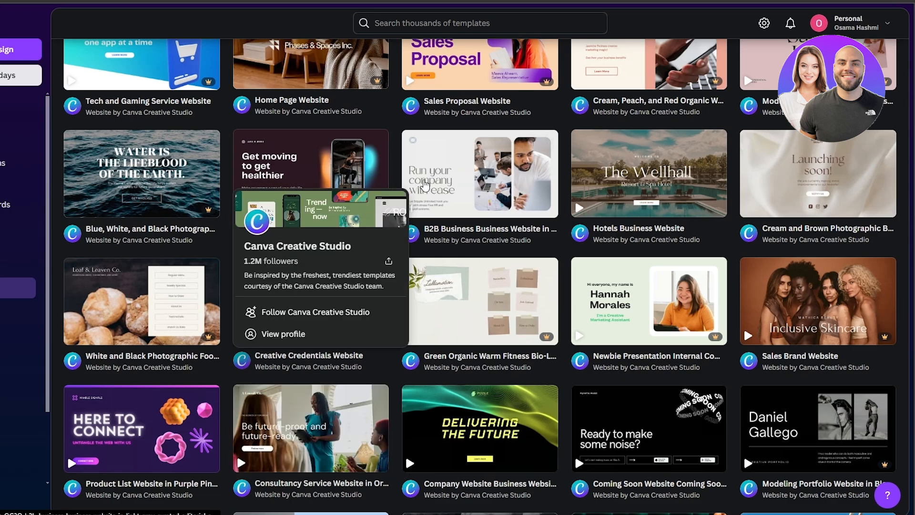
pyautogui.scroll(-5, 426, 184)
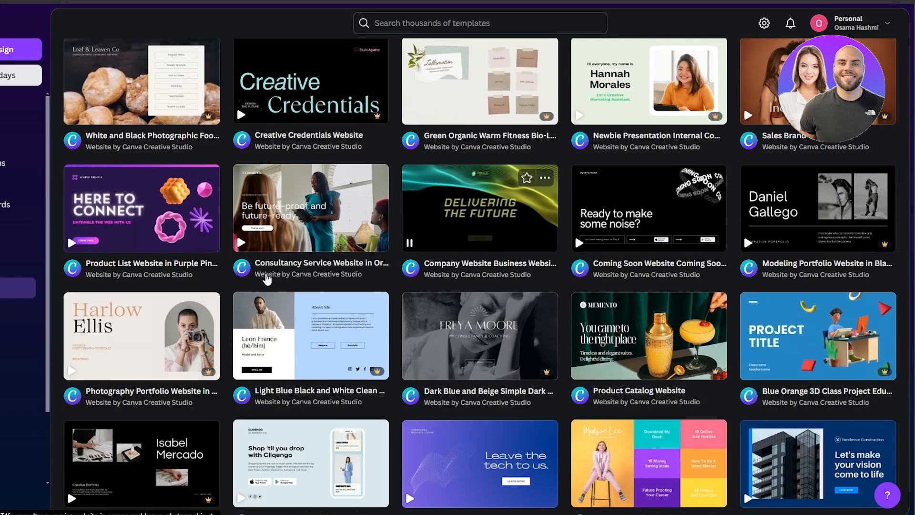
pyautogui.moveTo(174, 344)
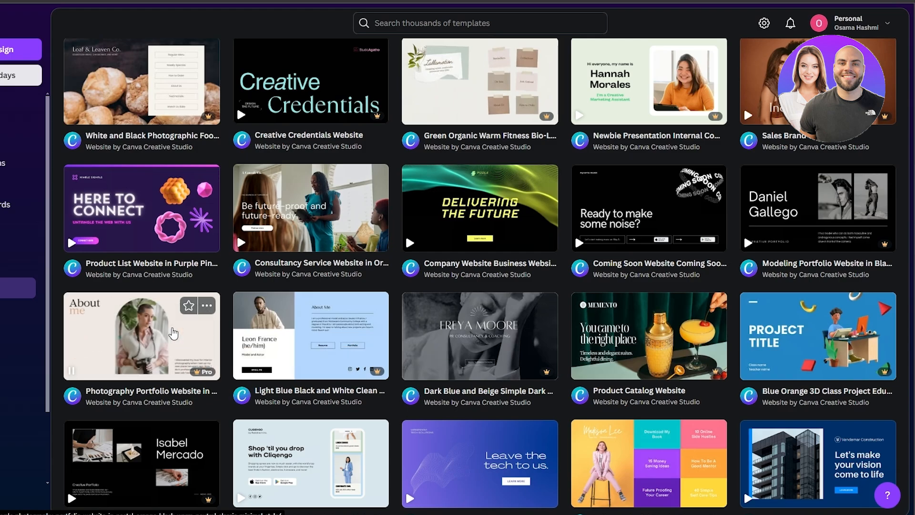
pyautogui.click(173, 334)
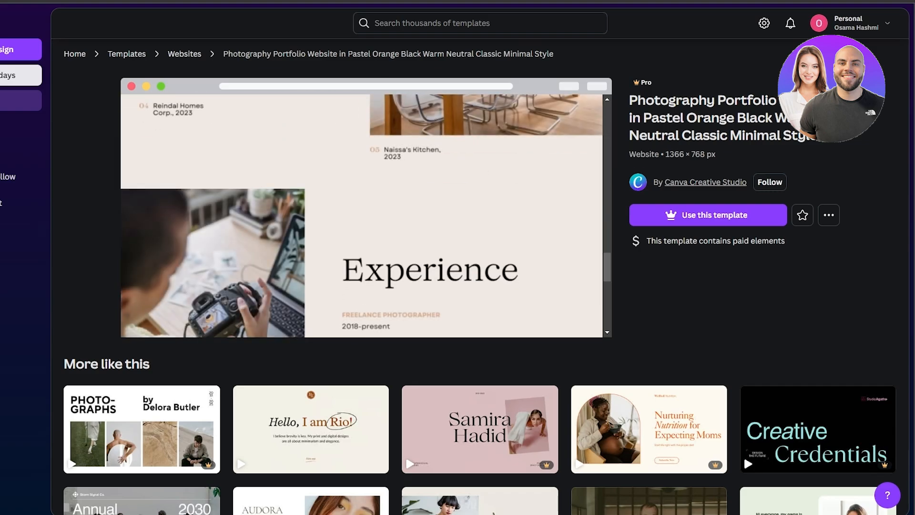
# - Return to the website template collection and look through more of its designs
pyautogui.scroll(-10, 413, 267)
pyautogui.scroll(-1, 412, 267)
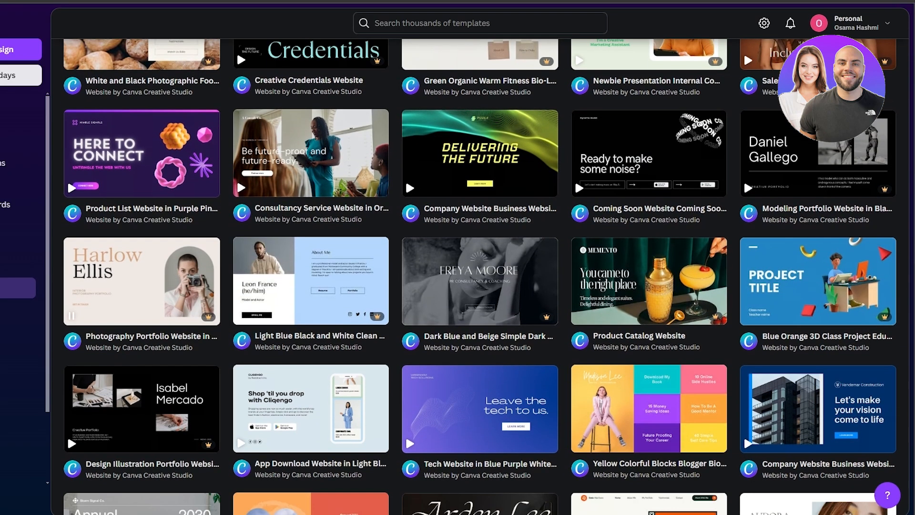
pyautogui.scroll(-1, 412, 267)
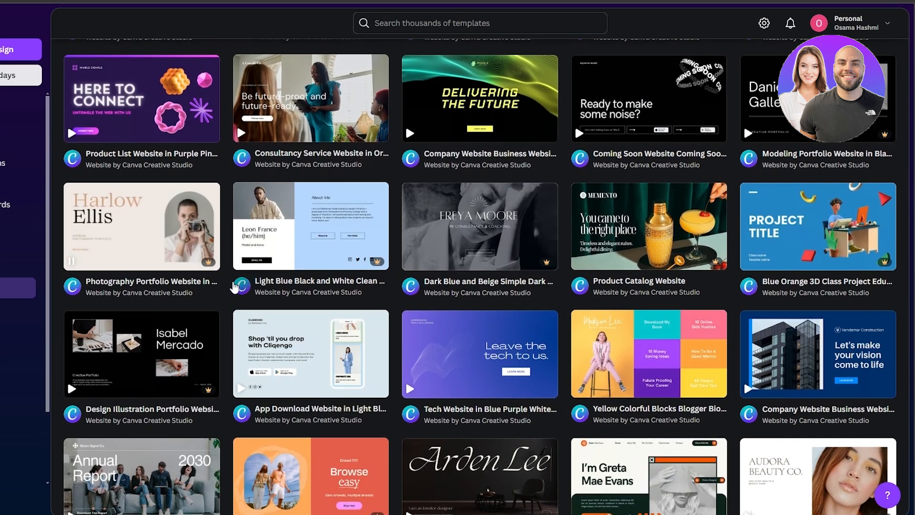
pyautogui.scroll(-1, 188, 373)
pyautogui.scroll(-2, 188, 374)
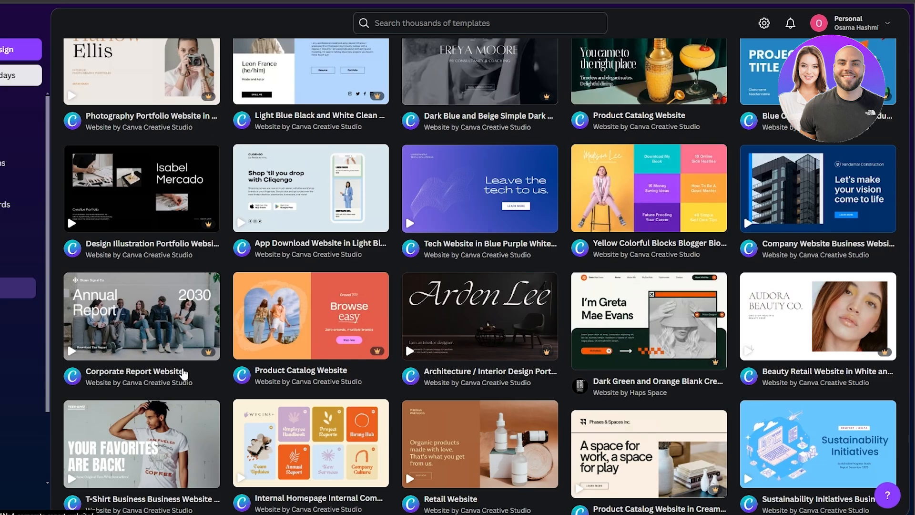
pyautogui.scroll(10, 184, 374)
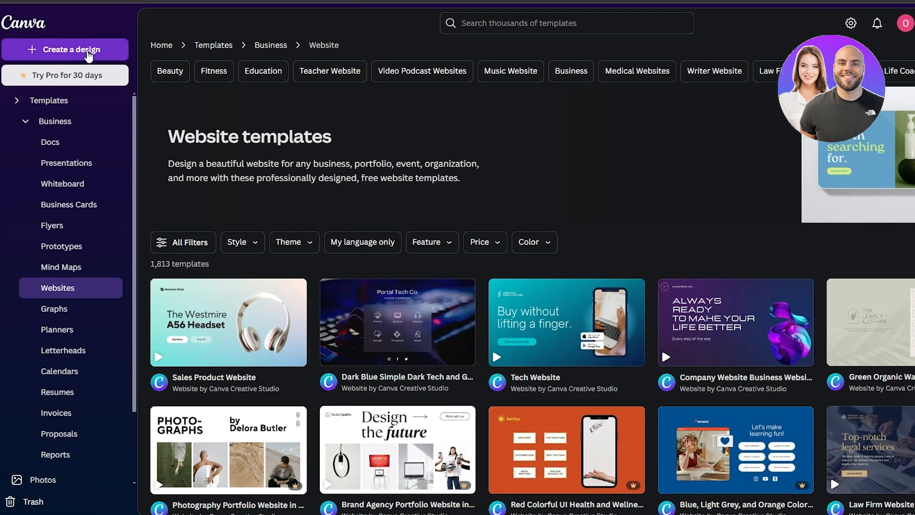
# - Create a new blank Portfolio Website design of 1366 × 768 px from the Websites category
pyautogui.click(13, 51)
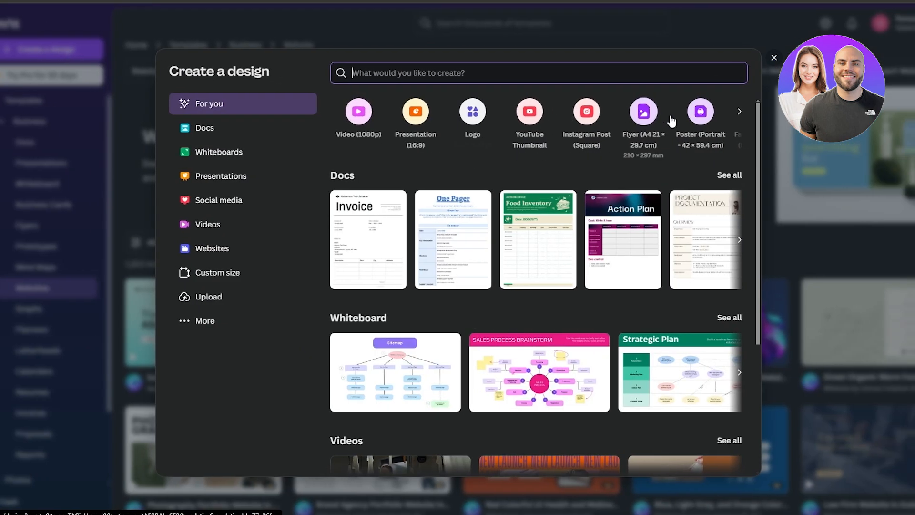
pyautogui.click(225, 255)
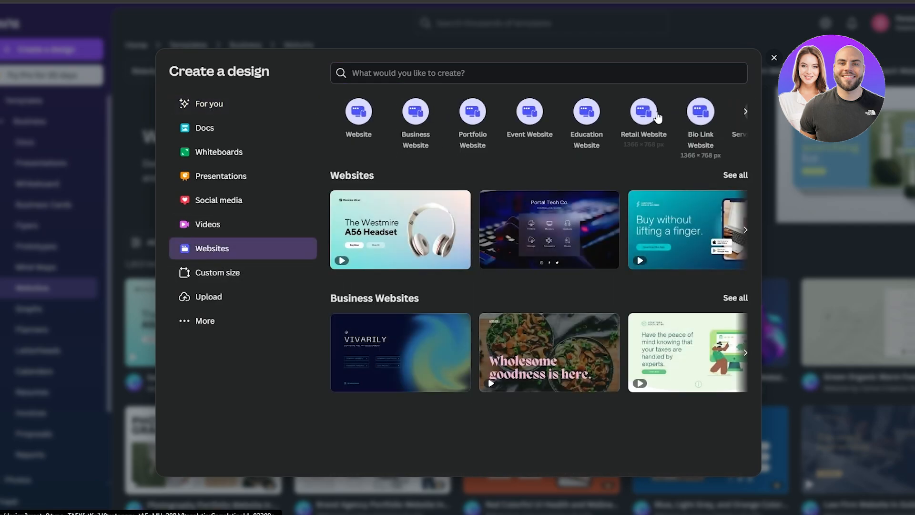
pyautogui.click(468, 113)
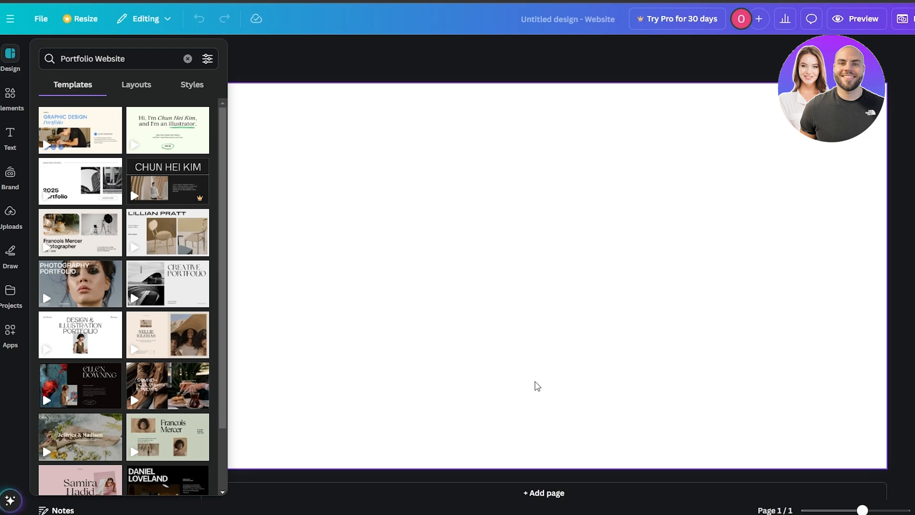
# - Look through the Portfolio Website templates offered for the blank page
pyautogui.click(8, 65)
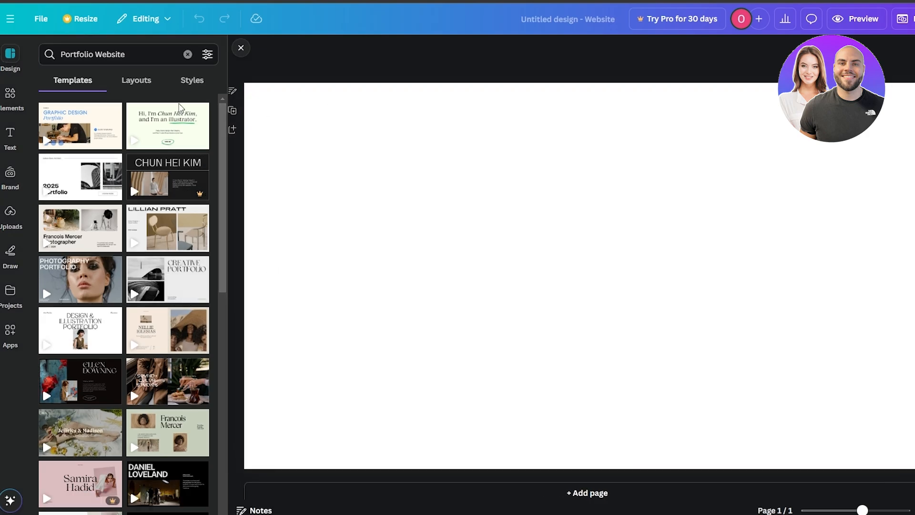
pyautogui.scroll(-1, 162, 180)
pyautogui.scroll(-3, 162, 181)
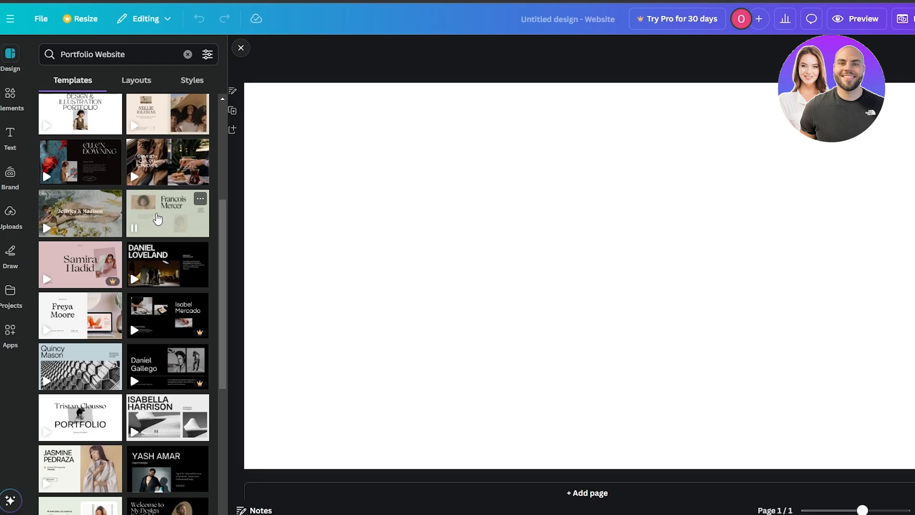
pyautogui.scroll(4, 156, 213)
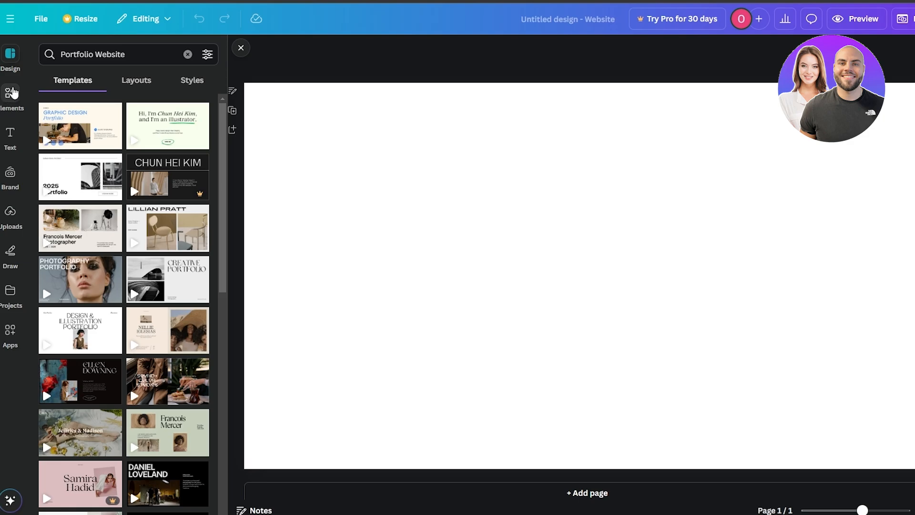
# - Show all the frames found for "Frame" in the elements library
pyautogui.click(11, 93)
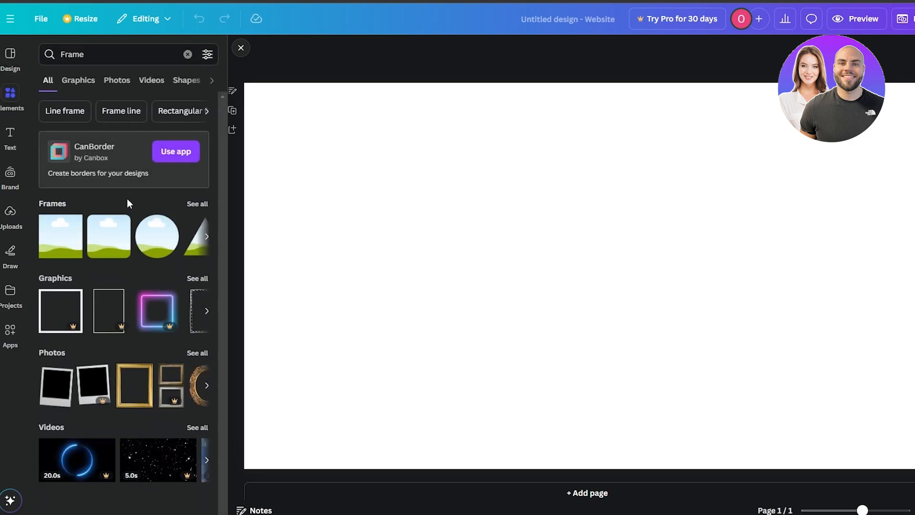
pyautogui.click(198, 204)
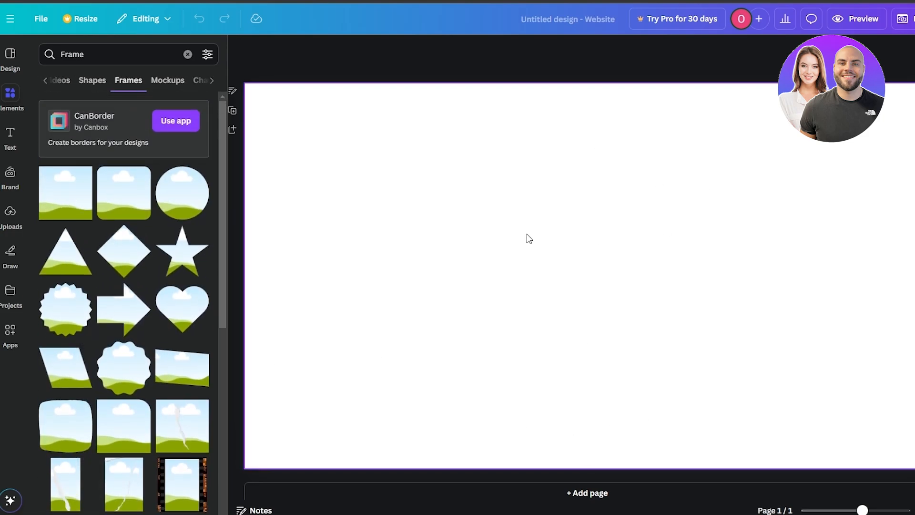
# - Change the page background from white to a custom light cream solid color, #FFEFD8
pyautogui.click(527, 237)
pyautogui.click(625, 50)
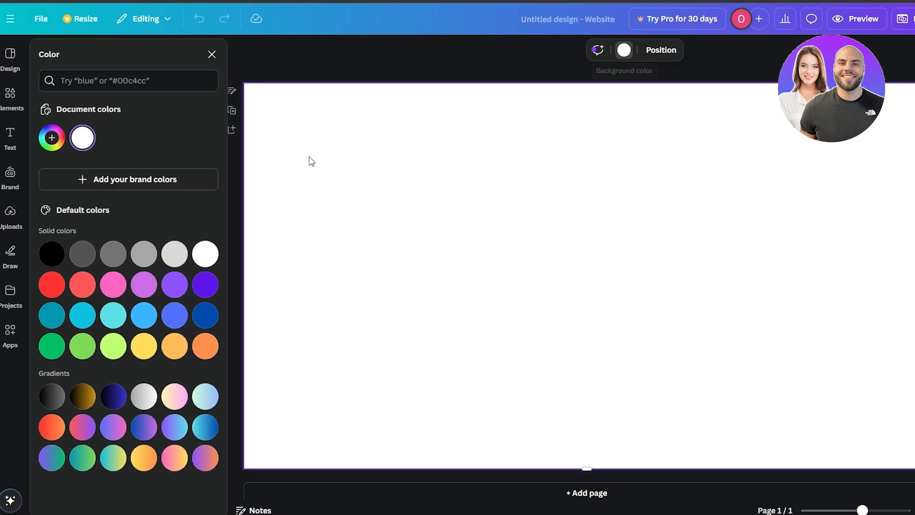
pyautogui.click(183, 352)
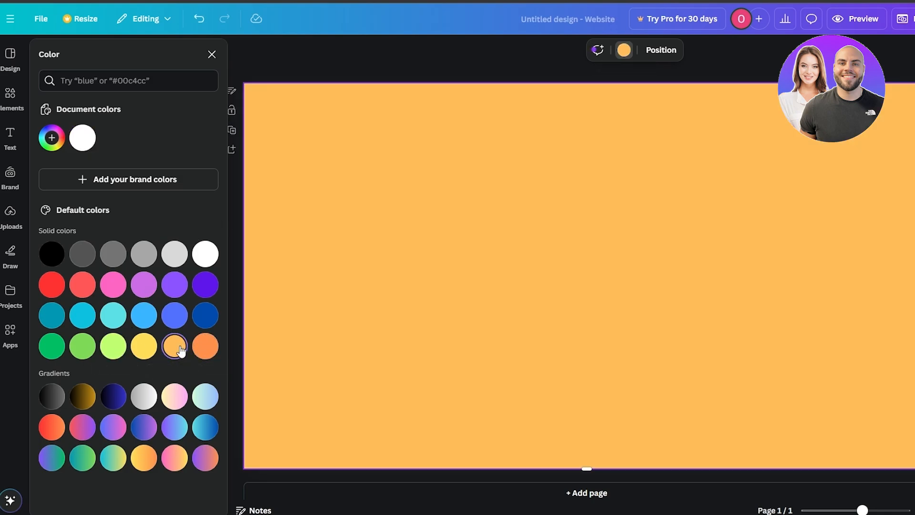
pyautogui.click(51, 138)
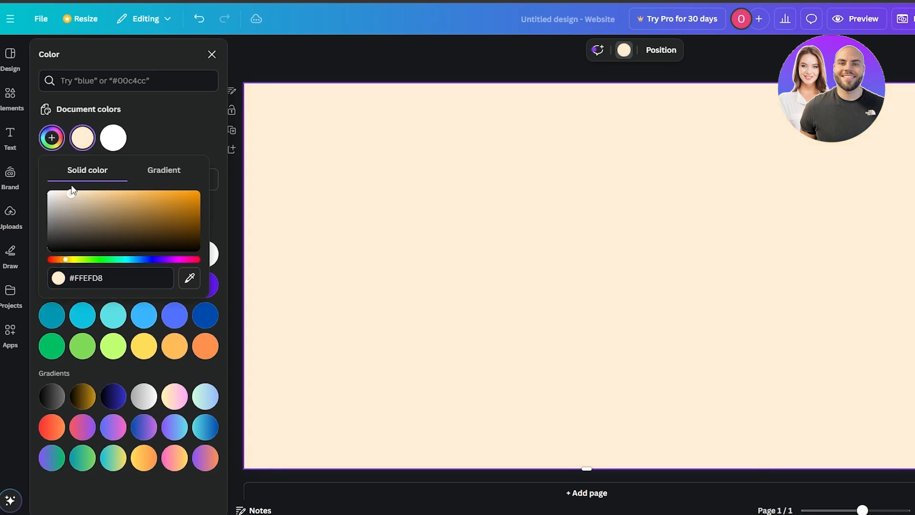
pyautogui.click(465, 121)
pyautogui.click(211, 55)
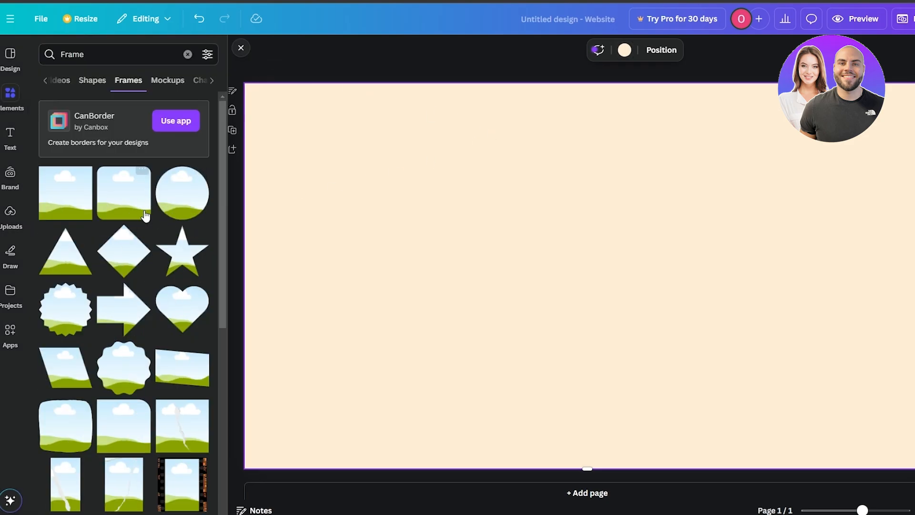
# - Find a portrait rectangular frame with rounded corners among the frames and add it to the page
pyautogui.scroll(-10, 138, 213)
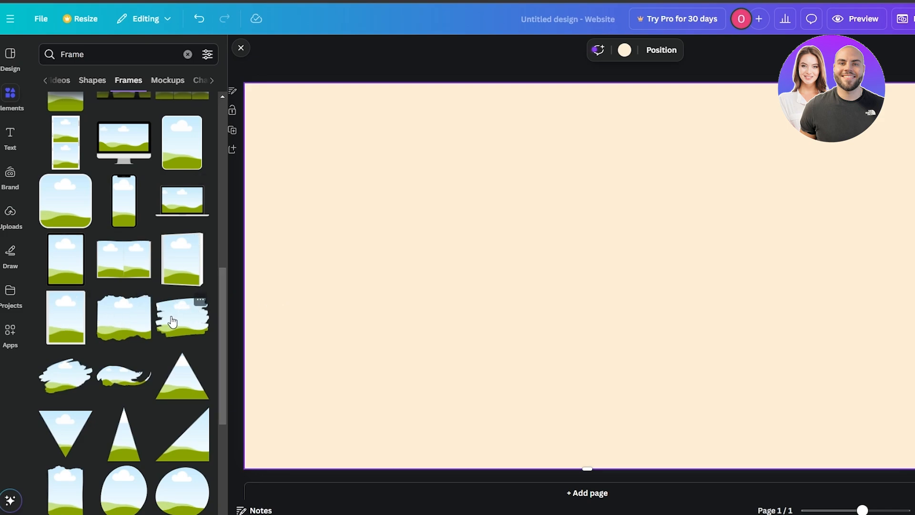
pyautogui.scroll(-5, 172, 321)
pyautogui.scroll(-5, 173, 322)
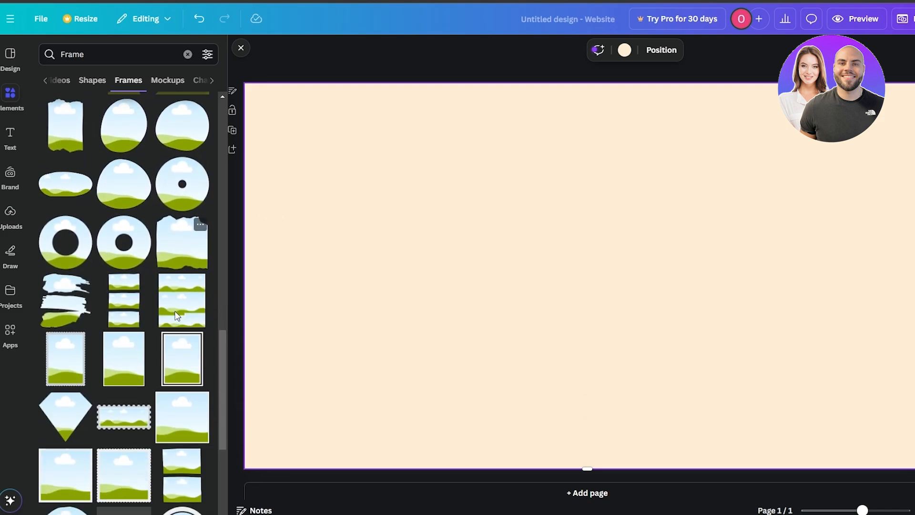
pyautogui.scroll(-5, 179, 333)
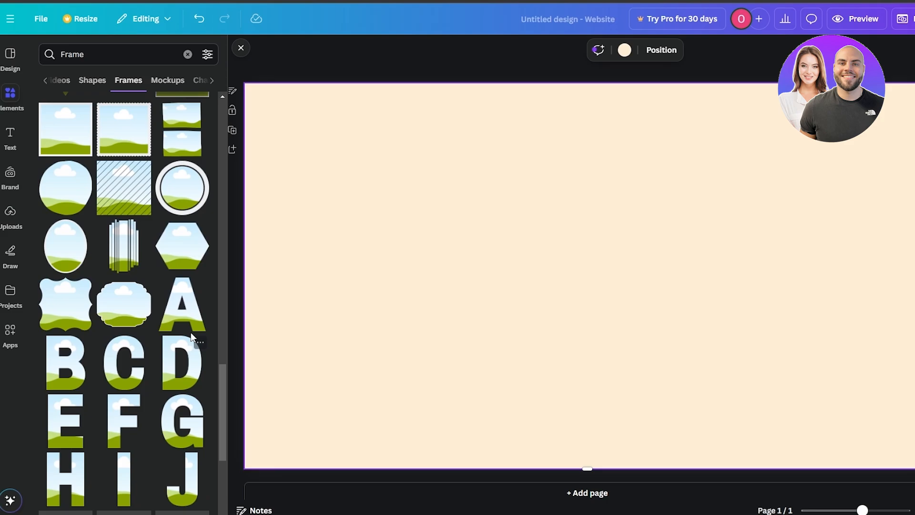
pyautogui.scroll(-10, 224, 380)
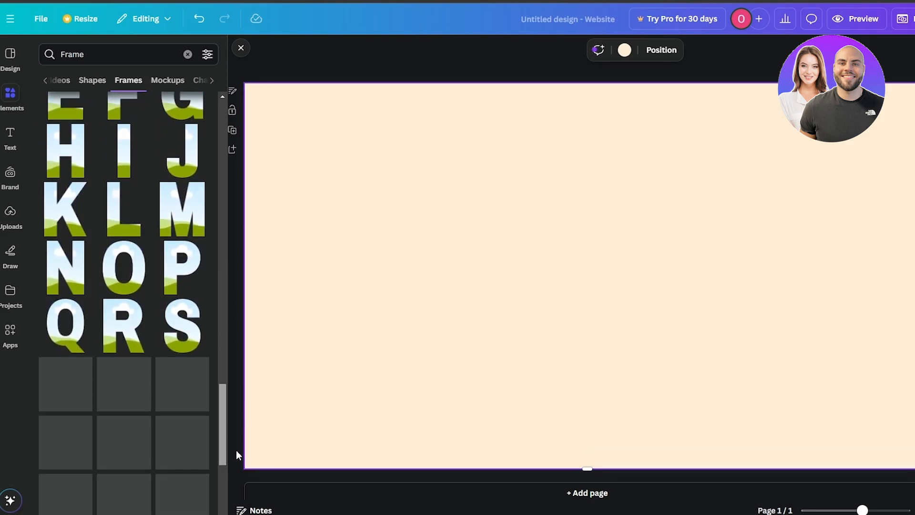
pyautogui.moveTo(222, 436); pyautogui.dragTo(269, 170)
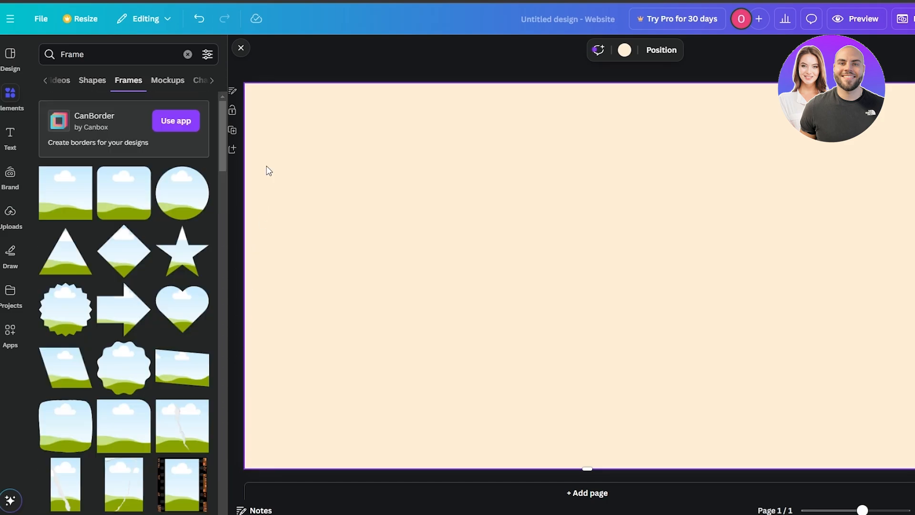
pyautogui.scroll(-5, 166, 333)
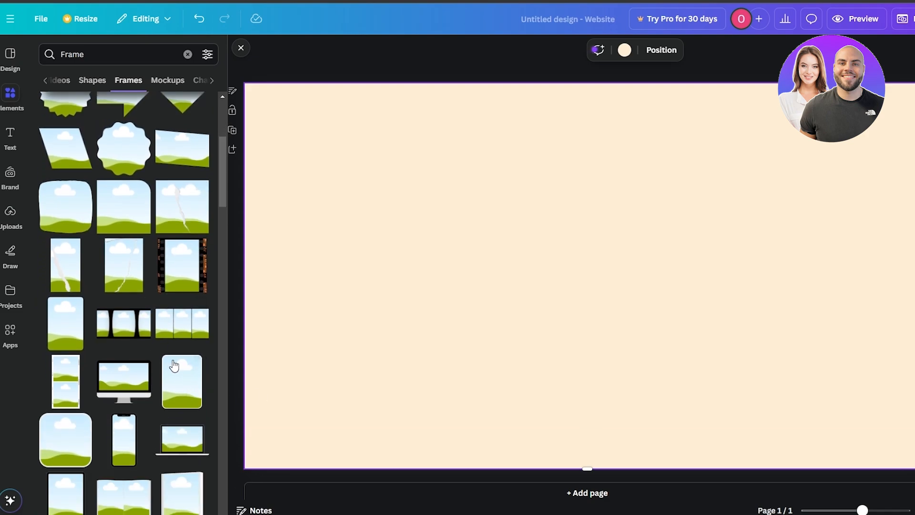
pyautogui.click(51, 324)
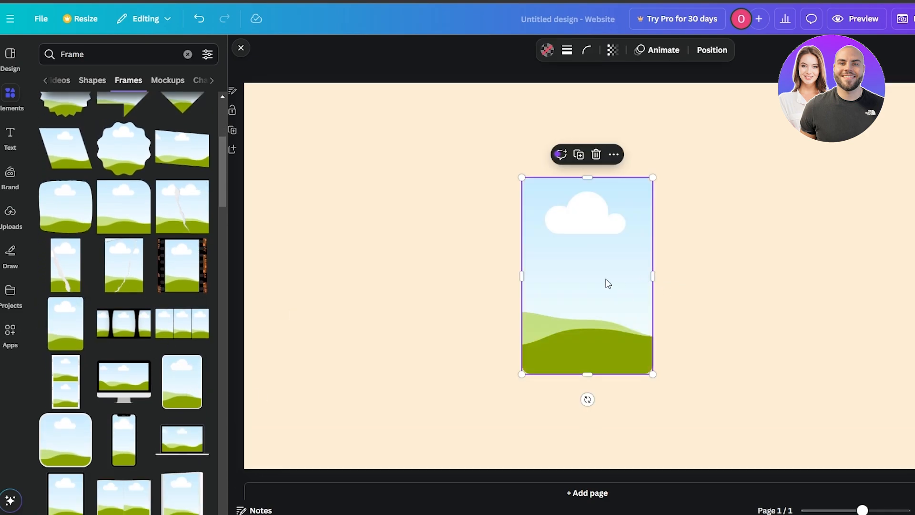
# - Move the portrait frame to the right side of the page and enlarge it to span the height between the margins
pyautogui.moveTo(608, 283); pyautogui.dragTo(753, 220)
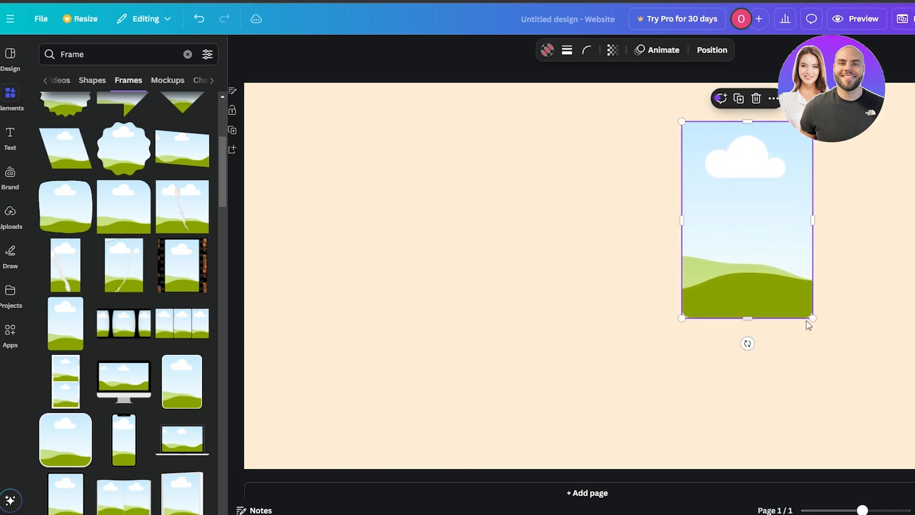
pyautogui.moveTo(806, 321); pyautogui.dragTo(896, 426)
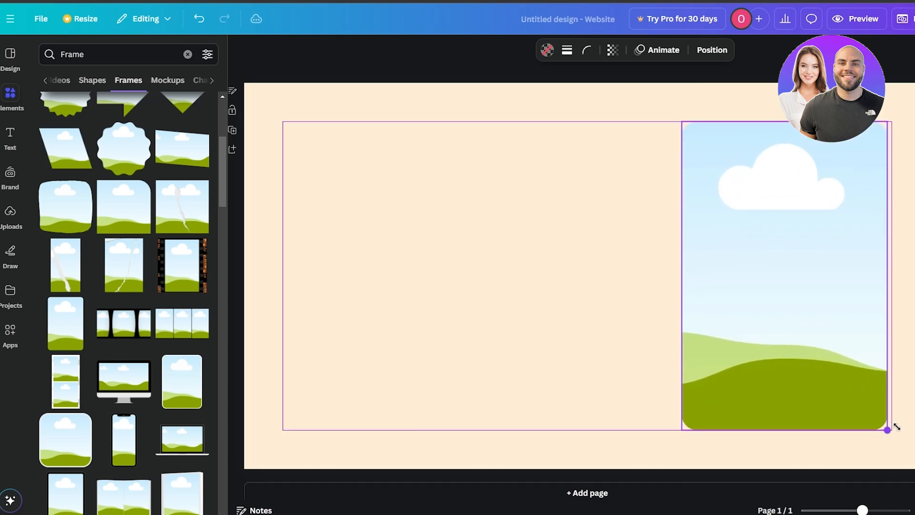
pyautogui.moveTo(783, 382); pyautogui.dragTo(786, 383)
pyautogui.click(541, 325)
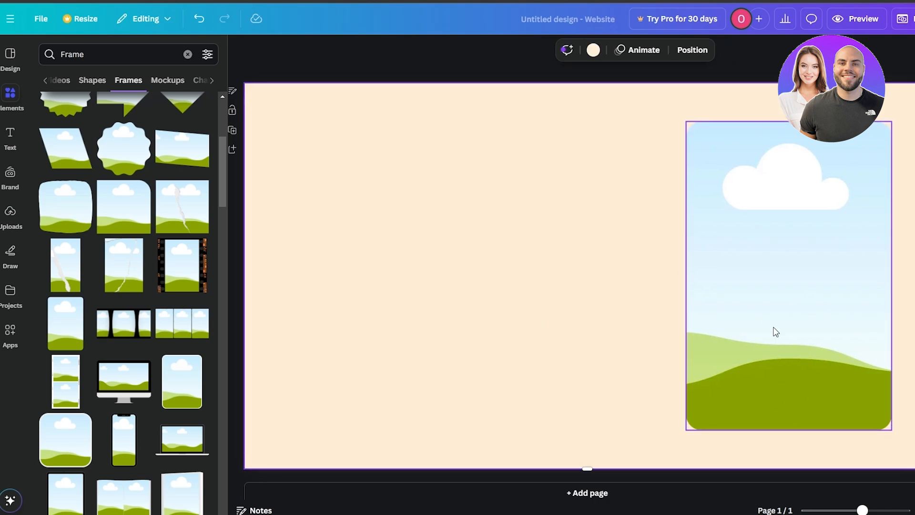
# - Upload the portrait photo of the woman in a dark coat and place it inside the large rounded frame
pyautogui.click(736, 214)
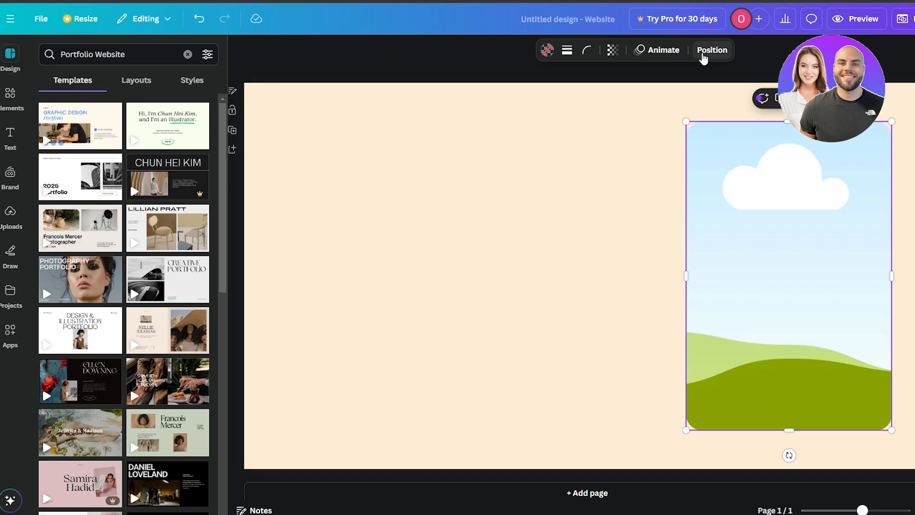
pyautogui.click(703, 53)
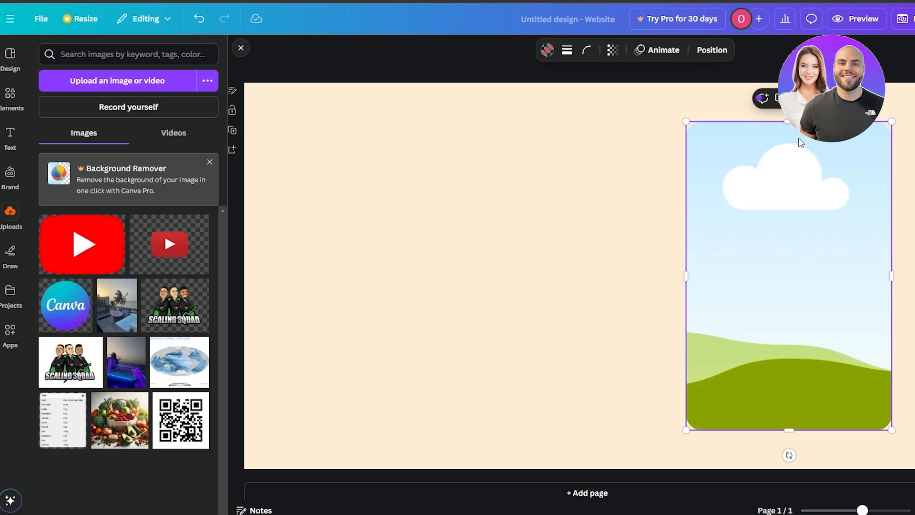
pyautogui.click(10, 212)
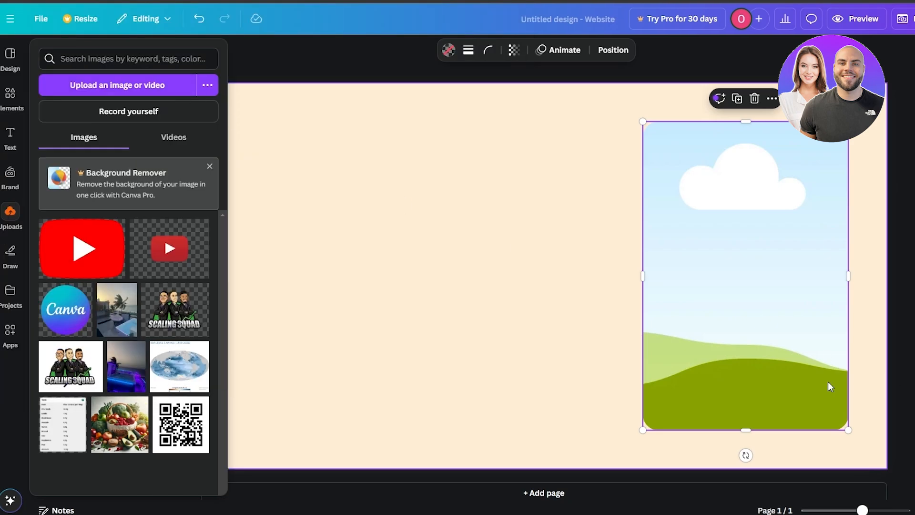
pyautogui.click(683, 341)
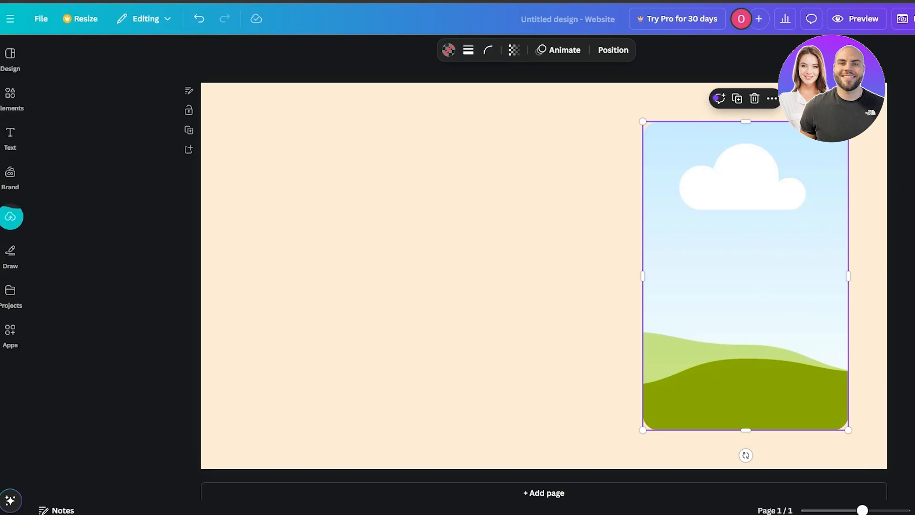
pyautogui.click(10, 217)
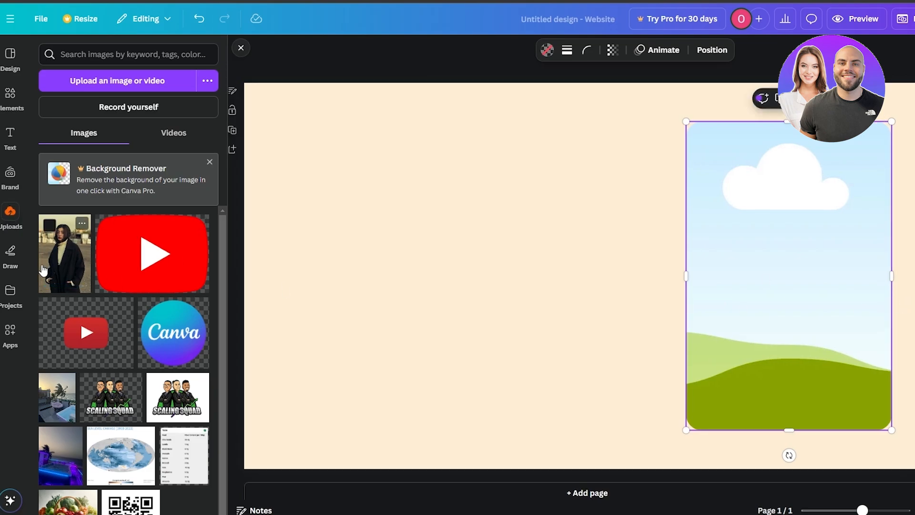
pyautogui.moveTo(42, 270); pyautogui.dragTo(718, 251)
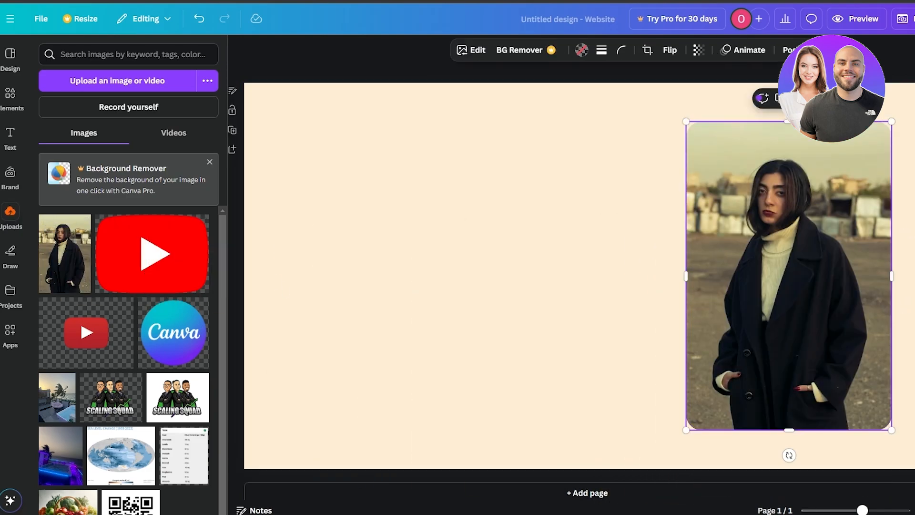
pyautogui.click(467, 142)
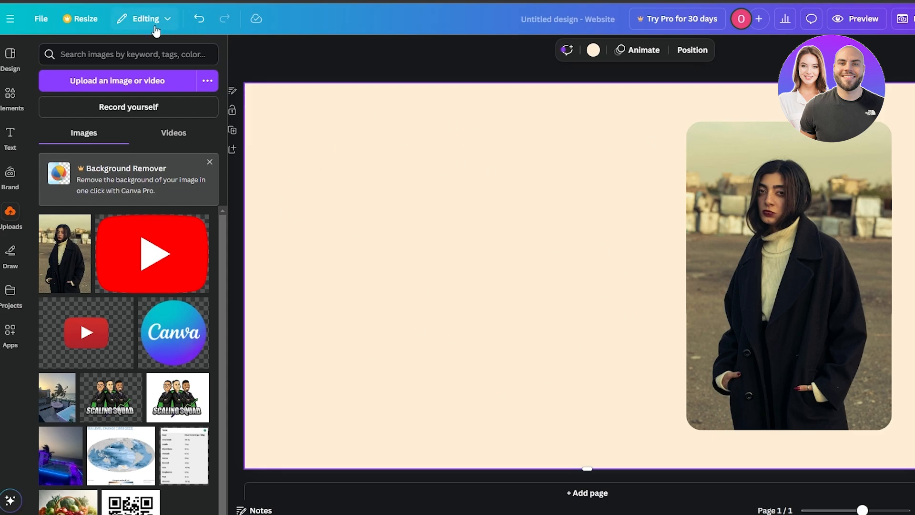
# - Apply the Rise animation to the framed portrait photo
pyautogui.click(793, 190)
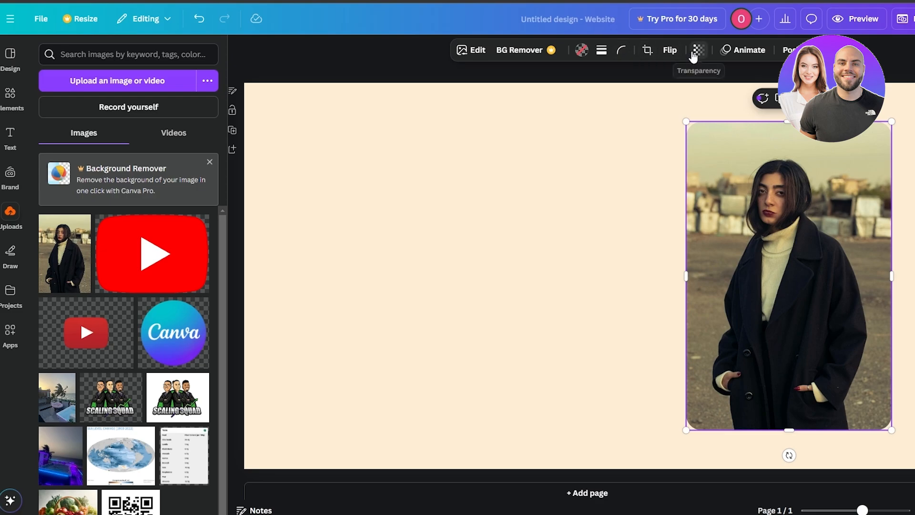
pyautogui.click(734, 50)
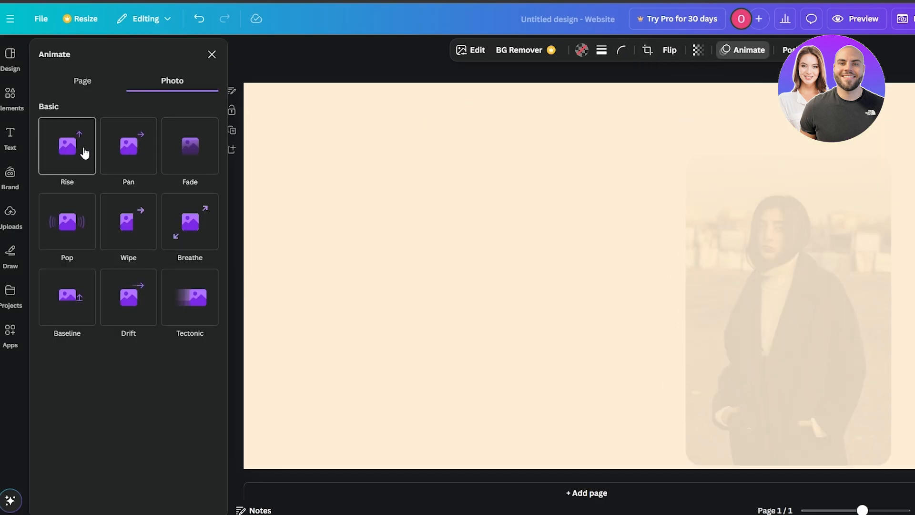
pyautogui.click(85, 152)
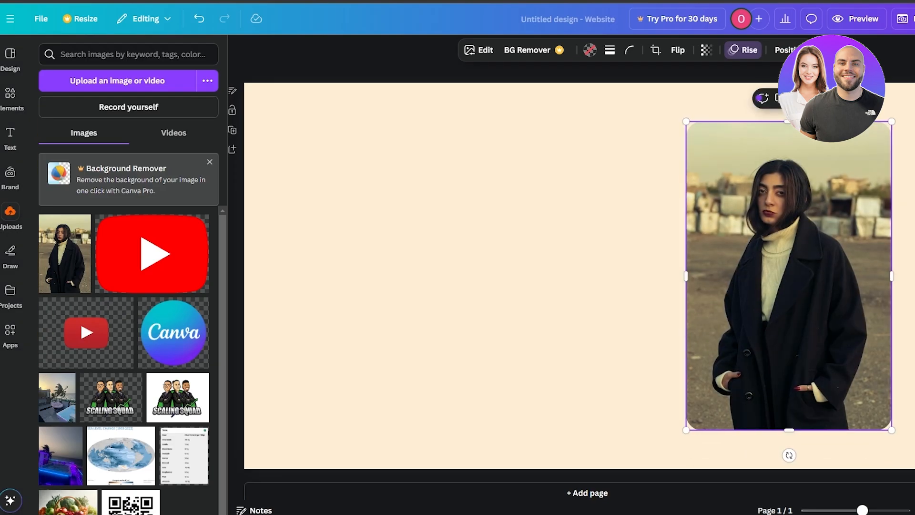
pyautogui.click(372, 137)
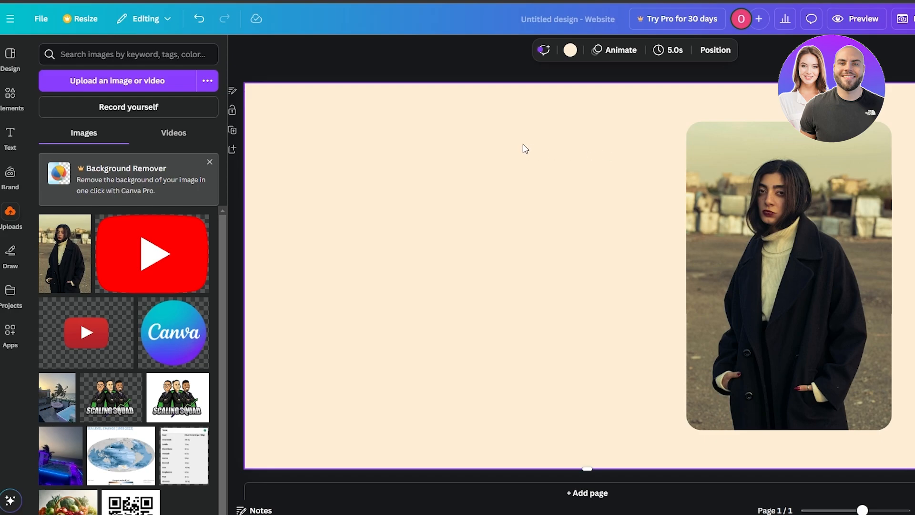
# - Add a text box near the upper edge of the page, enter the creator's full name in bold and set its size to 29
pyautogui.press('t')
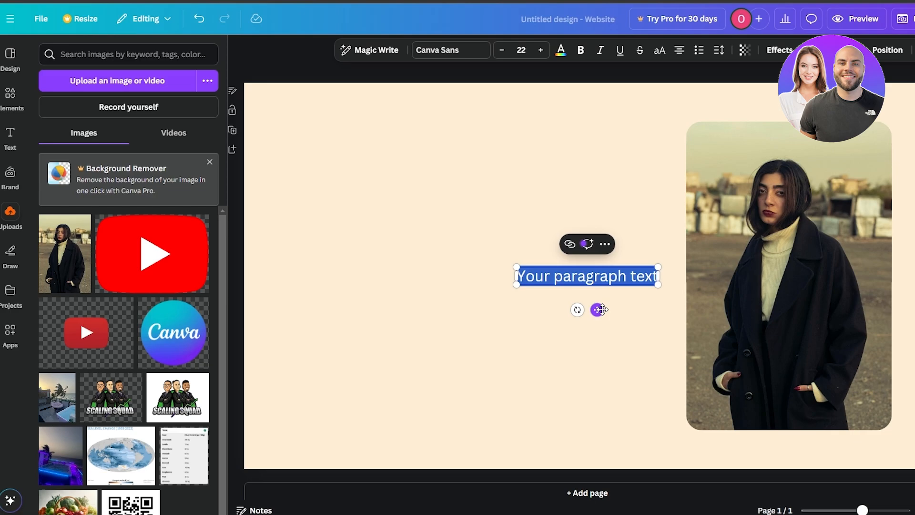
pyautogui.moveTo(597, 310); pyautogui.dragTo(469, 164)
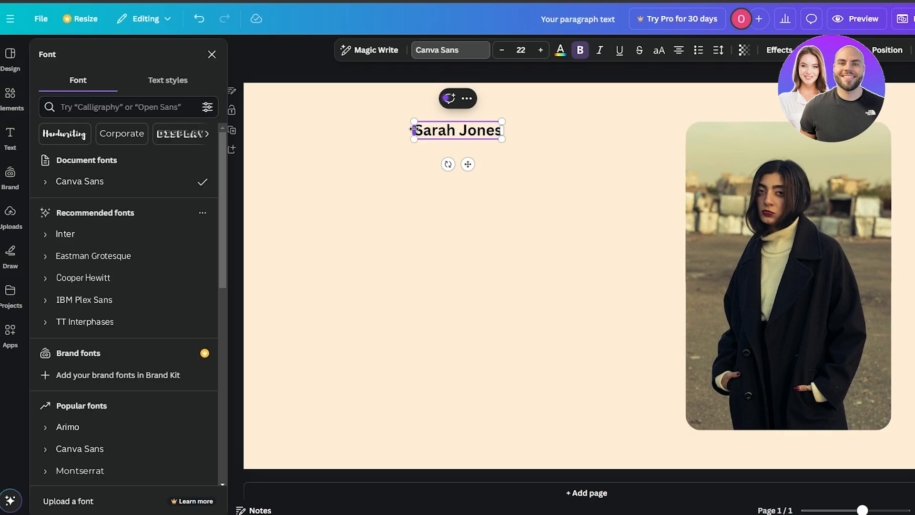
pyautogui.click(541, 53)
pyautogui.click(541, 52)
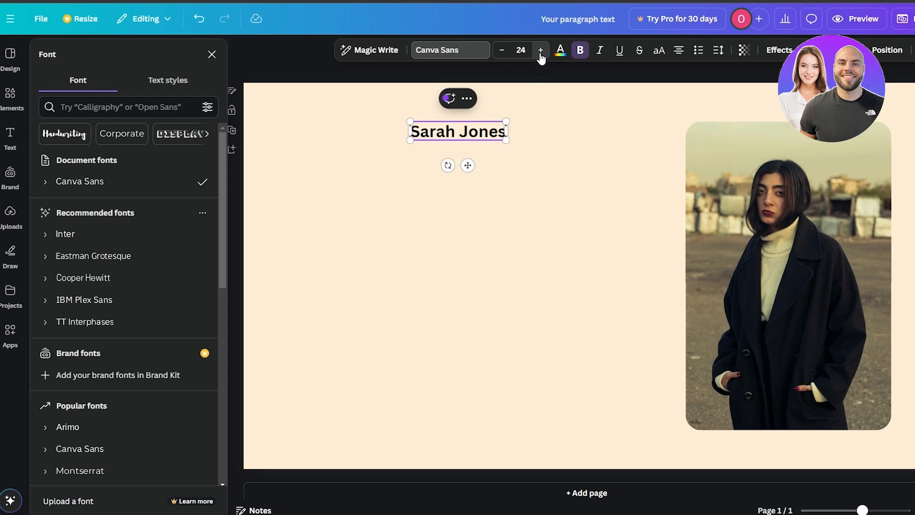
pyautogui.click(541, 53)
pyautogui.click(541, 52)
pyautogui.click(541, 53)
pyautogui.click(540, 52)
pyautogui.click(540, 52)
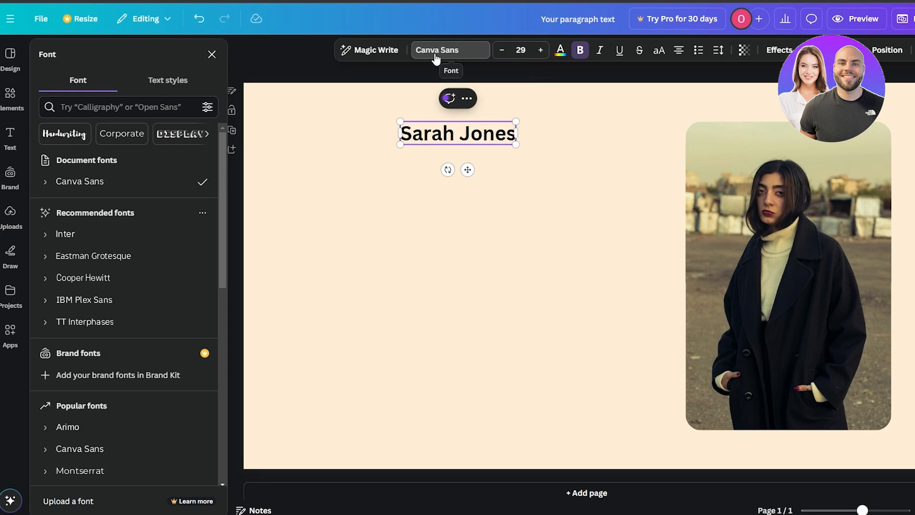
# - Try out fonts for the name heading and set it to Cooper Hewitt
pyautogui.scroll(-1, 143, 298)
pyautogui.scroll(1, 142, 297)
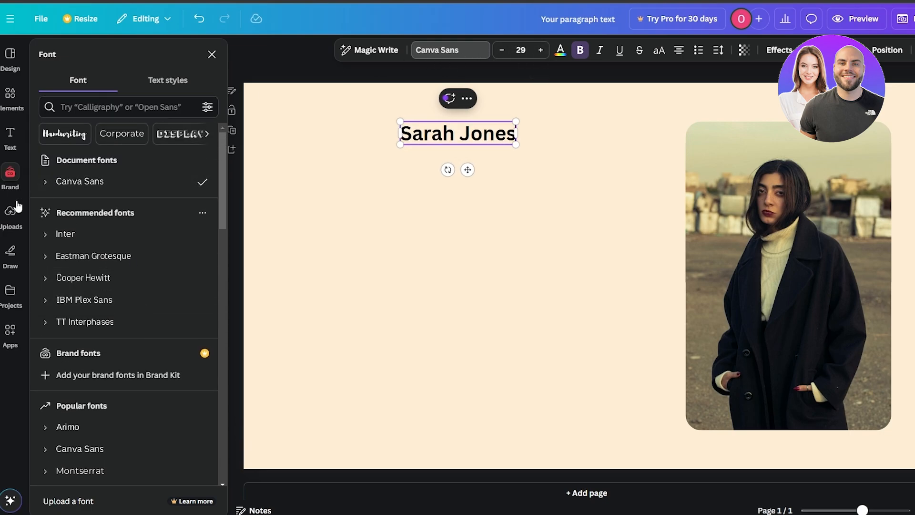
pyautogui.click(76, 234)
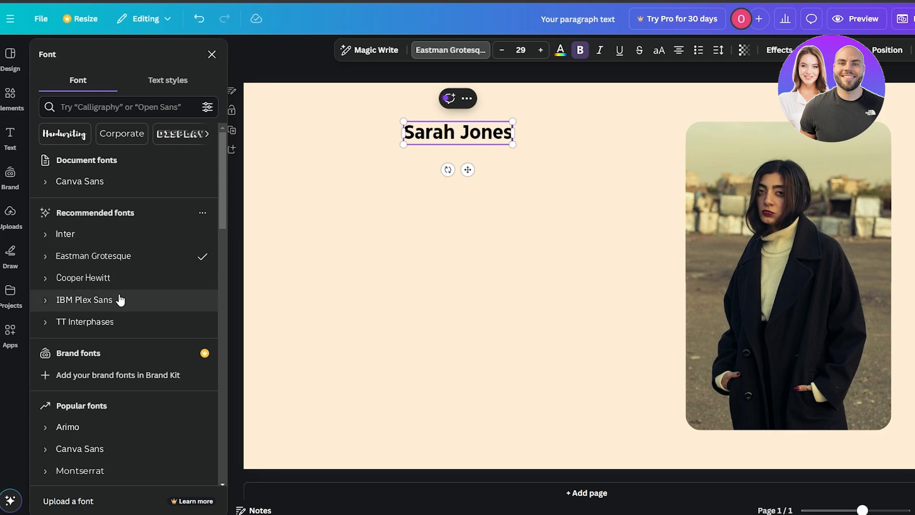
pyautogui.scroll(-1, 115, 470)
pyautogui.scroll(-6, 116, 467)
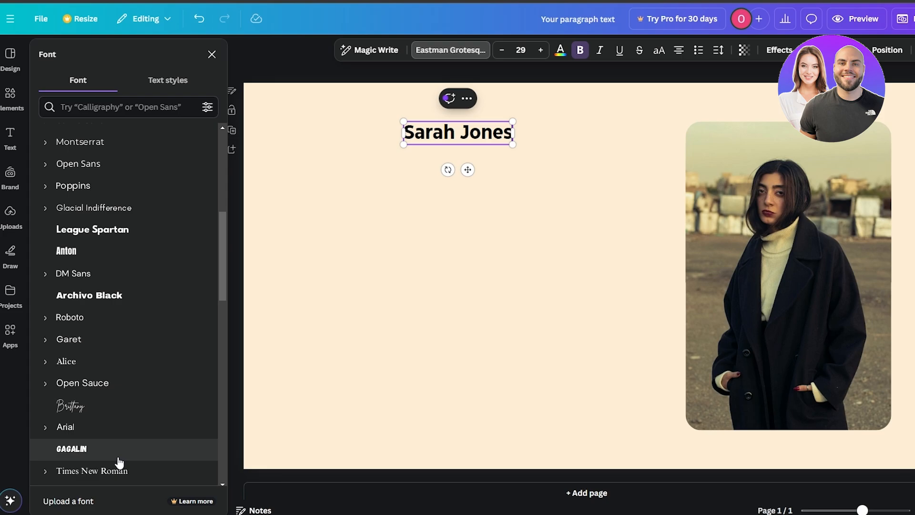
pyautogui.scroll(5, 119, 276)
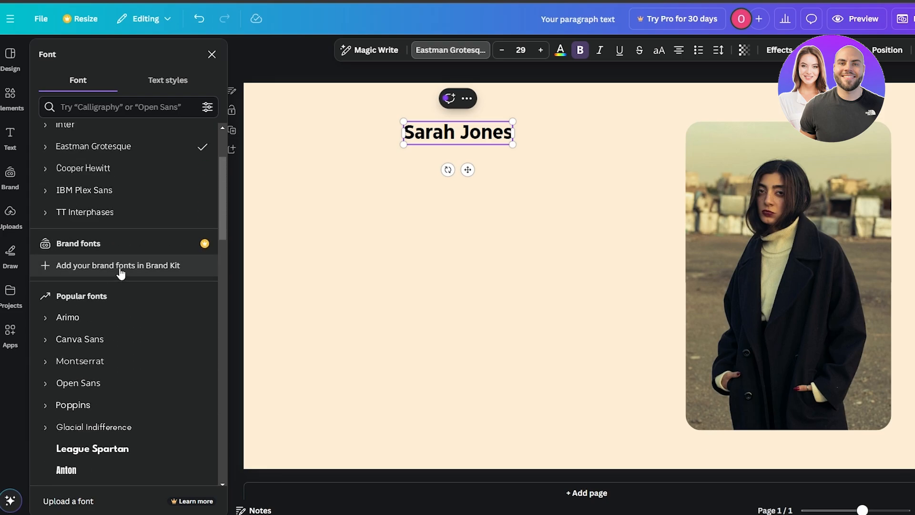
pyautogui.click(83, 167)
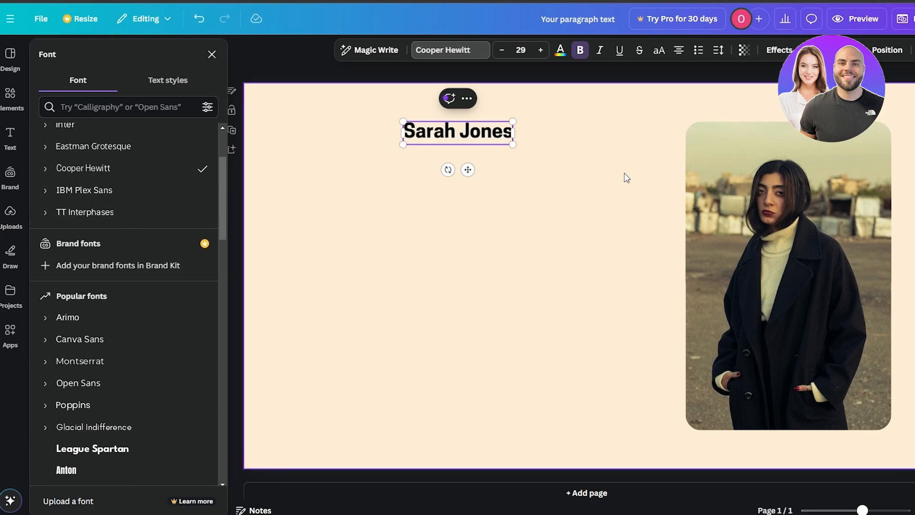
# - Enlarge the name heading to about size 45, keeping it bold and in line with the photo's upper edge
pyautogui.click(582, 53)
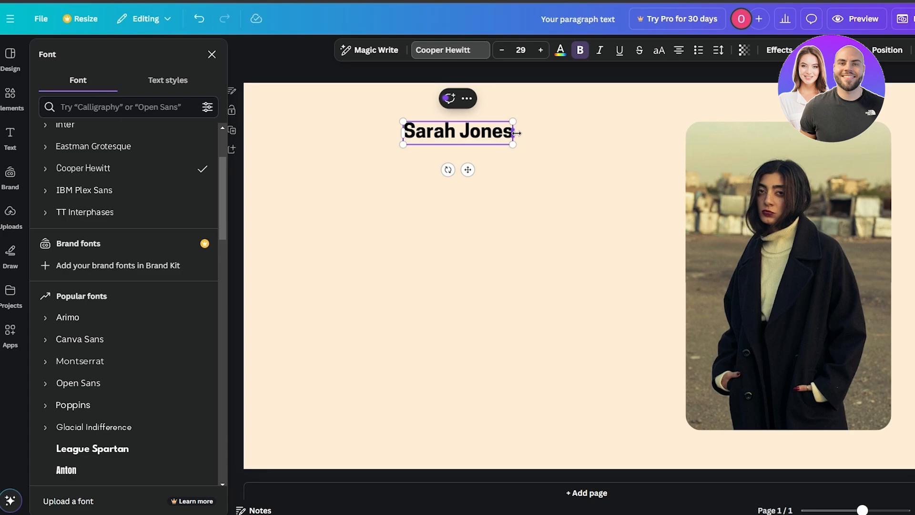
pyautogui.moveTo(512, 146)
pyautogui.mouseDown()
pyautogui.moveTo(575, 158)
pyautogui.moveTo(489, 138)
pyautogui.moveTo(473, 143)
pyautogui.moveTo(498, 142)
pyautogui.mouseUp()
pyautogui.click(639, 153)
pyautogui.click(487, 197)
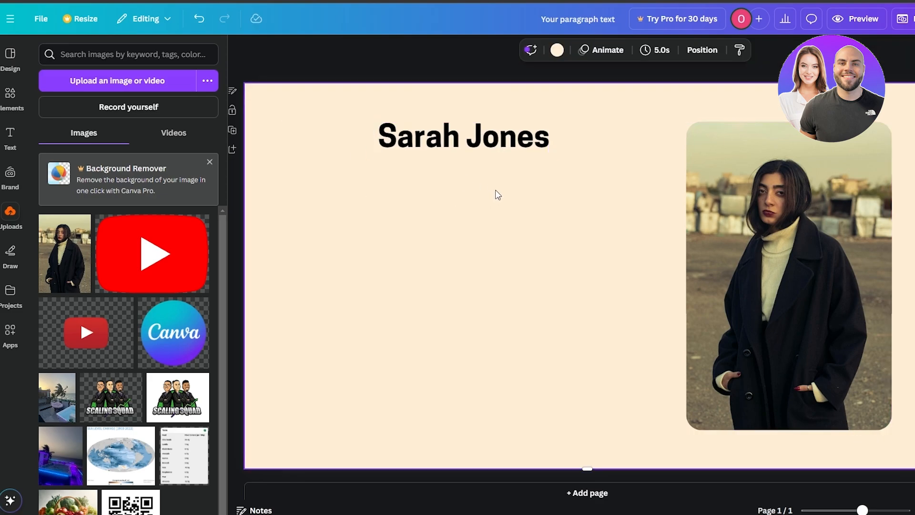
# - Add a second text box directly below the name, shrink it to about size 21.7 and enter "UGC CREATOR/INFLUENCER"
pyautogui.press('t')
pyautogui.moveTo(591, 268); pyautogui.dragTo(488, 163)
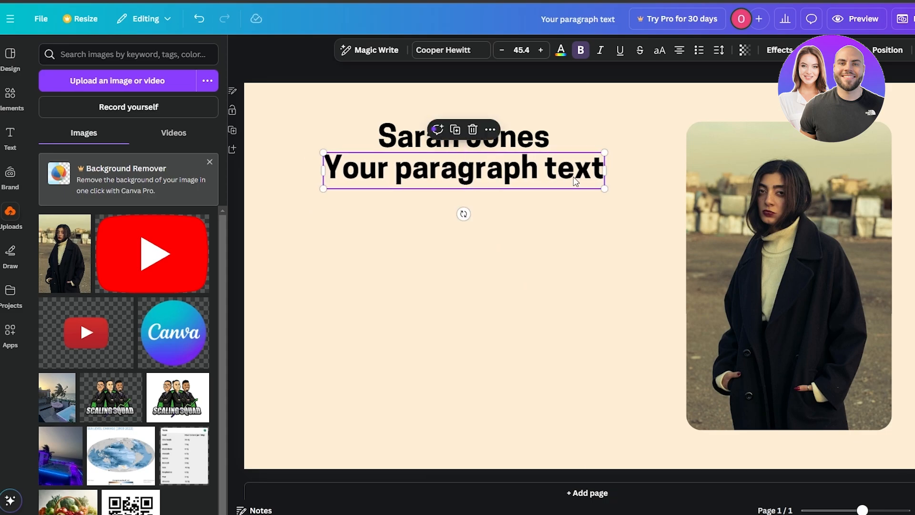
pyautogui.moveTo(605, 191); pyautogui.dragTo(477, 168)
pyautogui.doubleClick(473, 170)
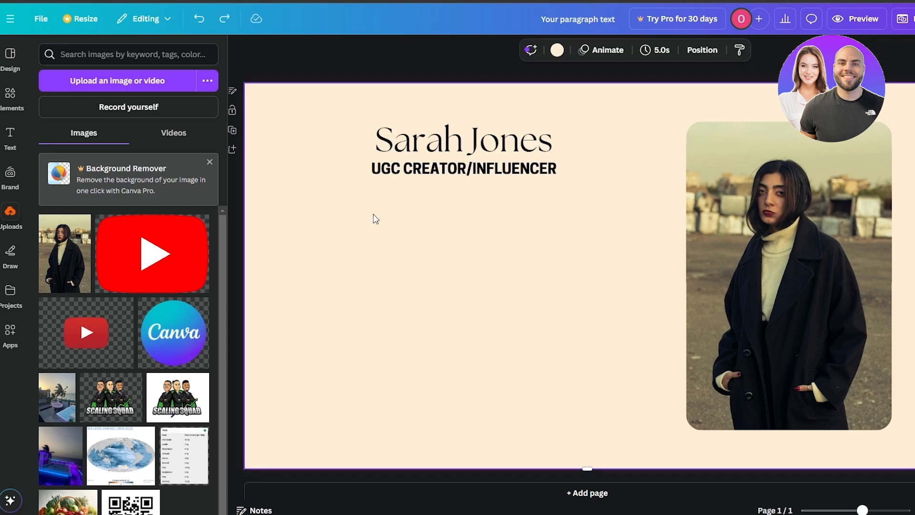
# - Reduce the "UGC CREATOR/INFLUENCER" subtitle to size 19.7 and remove its bold formatting
pyautogui.click(434, 172)
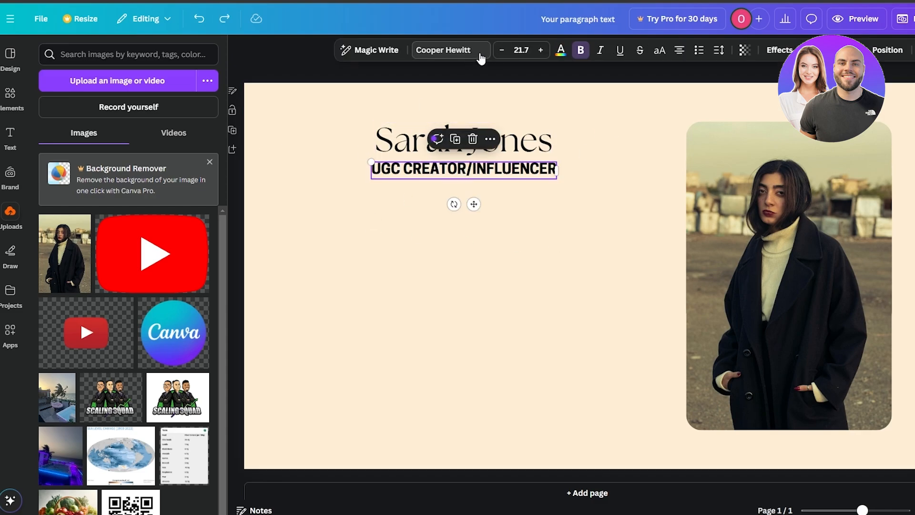
pyautogui.click(502, 50)
pyautogui.click(503, 51)
pyautogui.click(579, 51)
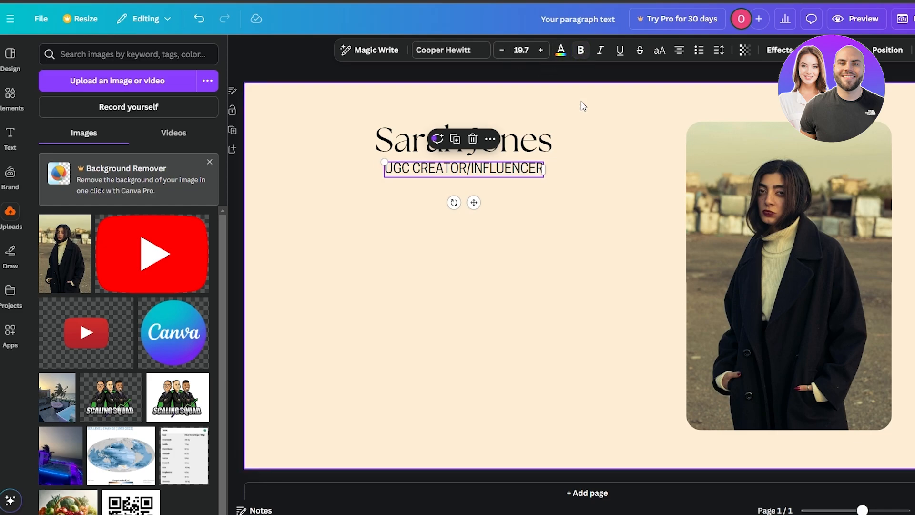
pyautogui.click(575, 184)
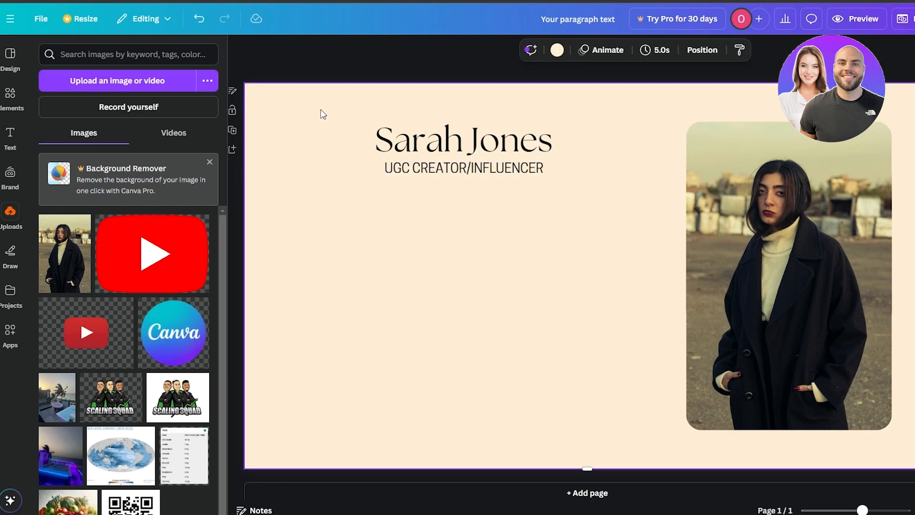
# - Group the name heading with its subtitle and move the group slightly toward the page's left side
pyautogui.moveTo(326, 113); pyautogui.dragTo(462, 152)
pyautogui.click(438, 99)
pyautogui.click(506, 210)
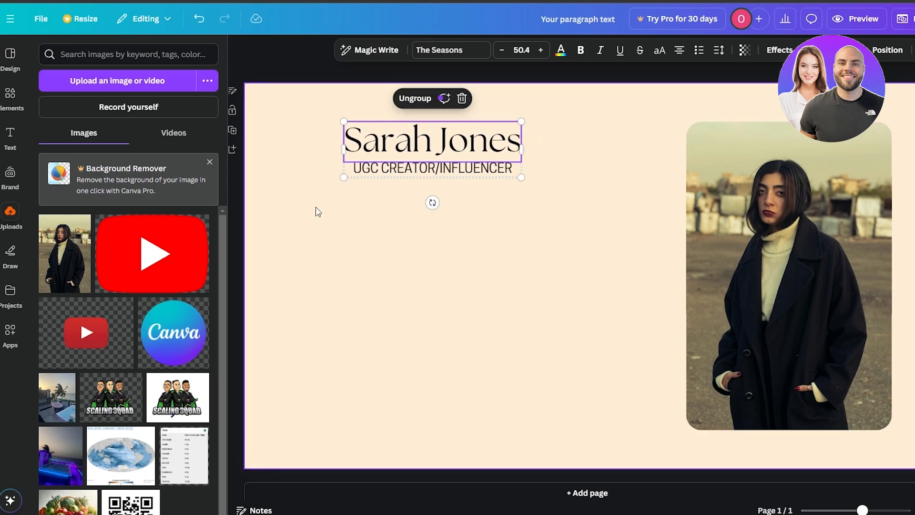
pyautogui.click(300, 215)
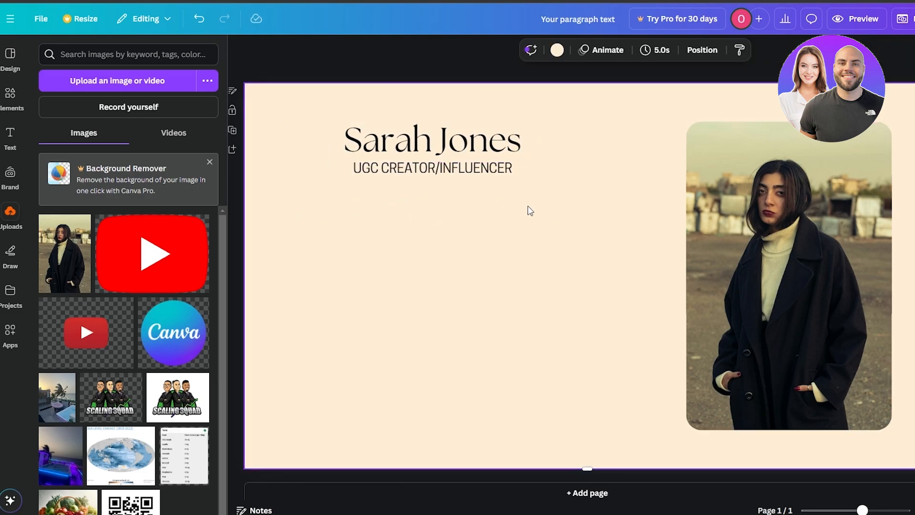
# - Search the elements library for "instagram icon" and show all matching graphics
pyautogui.click(10, 93)
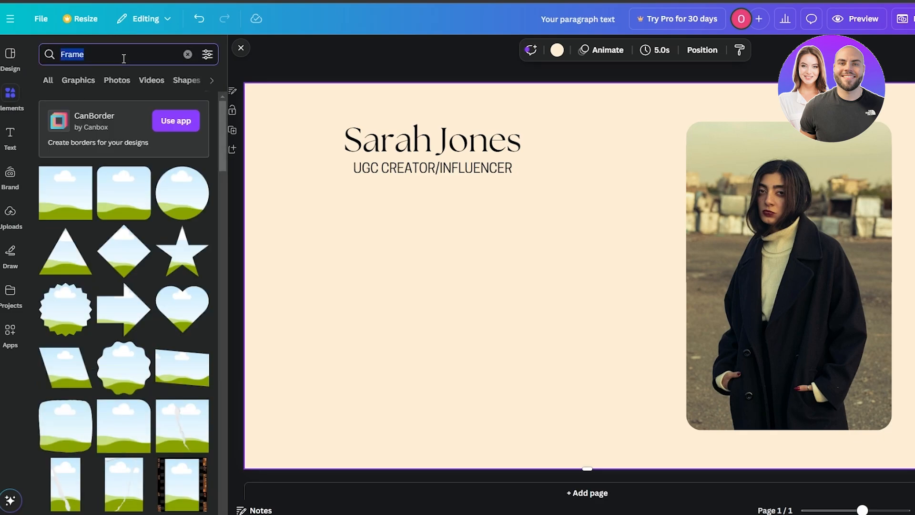
pyautogui.write('instagram icon')
pyautogui.press('Return')
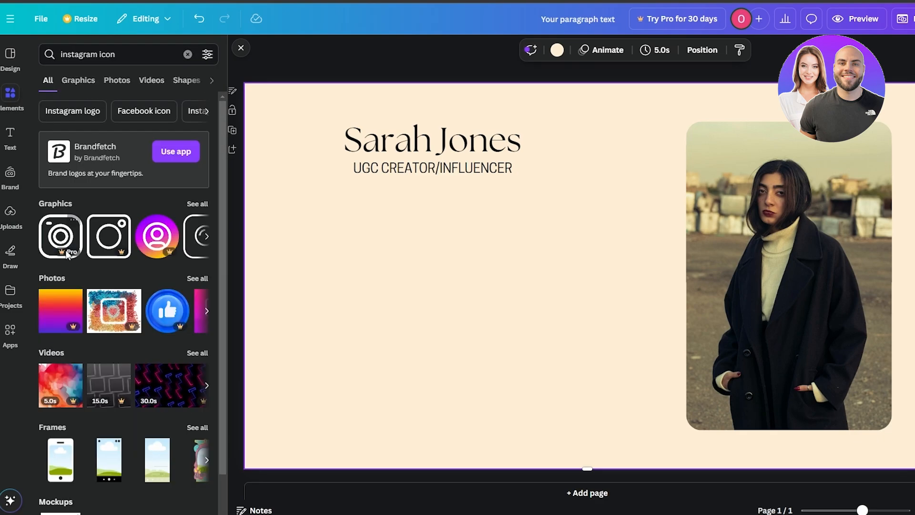
pyautogui.scroll(-1, 118, 262)
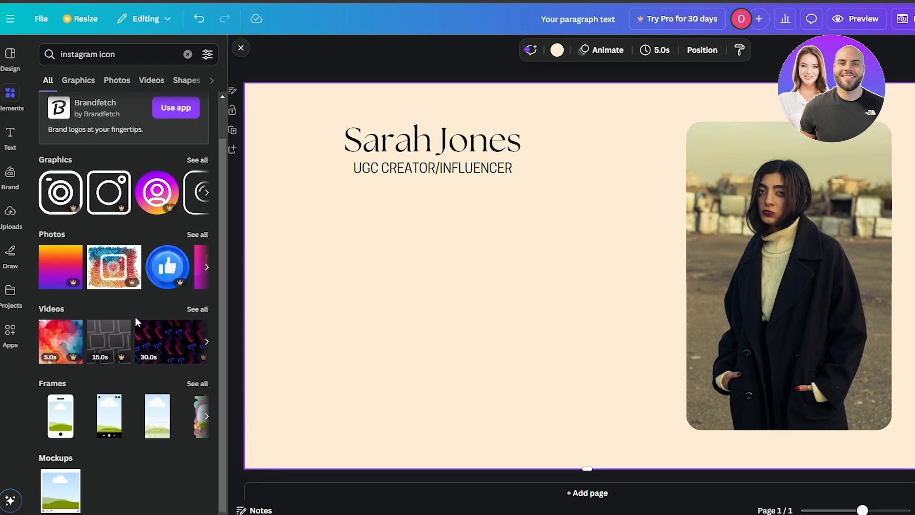
pyautogui.scroll(1, 136, 316)
pyautogui.click(195, 206)
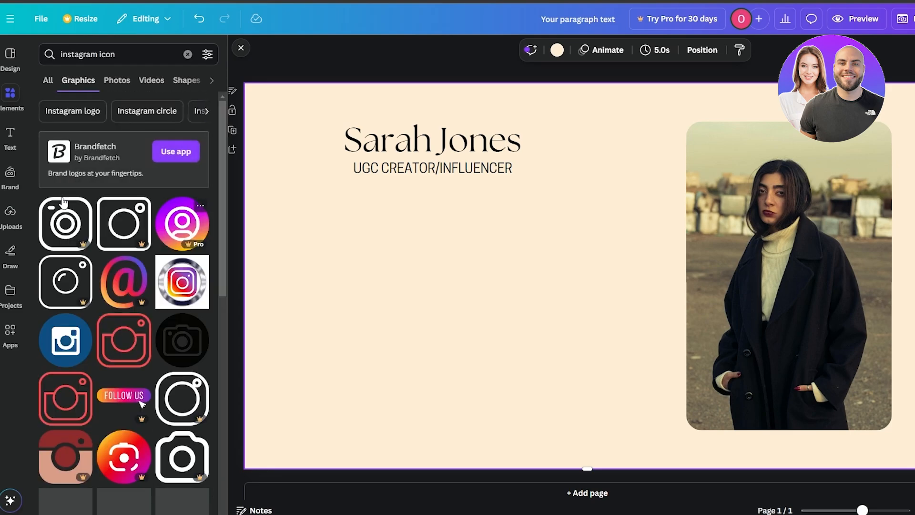
# - Add the round black camera icon to the page, shrink it and place it just below the subtitle's left end
pyautogui.moveTo(175, 362); pyautogui.dragTo(421, 248)
pyautogui.moveTo(417, 317); pyautogui.dragTo(304, 206)
pyautogui.moveTo(285, 184); pyautogui.dragTo(324, 199)
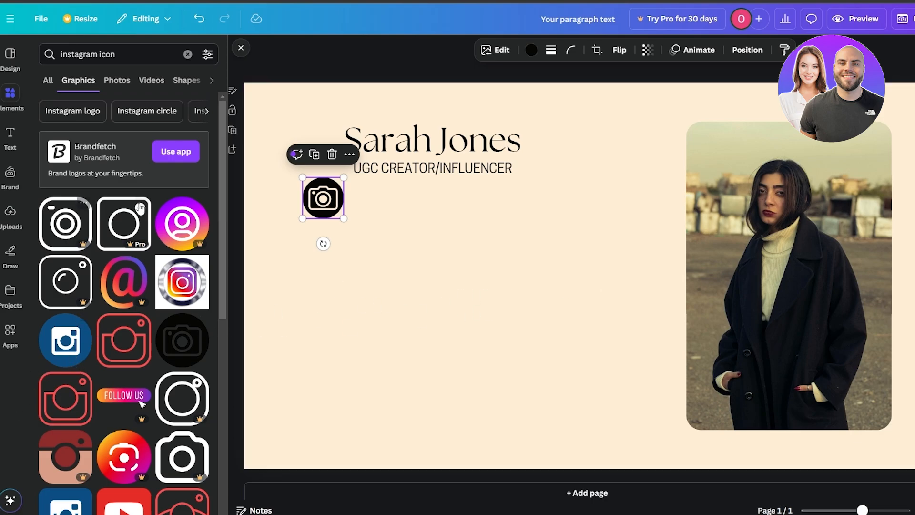
# - Add a round YouTube icon beside the camera icon and recolor it with the dark brown from the photo colors
pyautogui.scroll(-5, 140, 208)
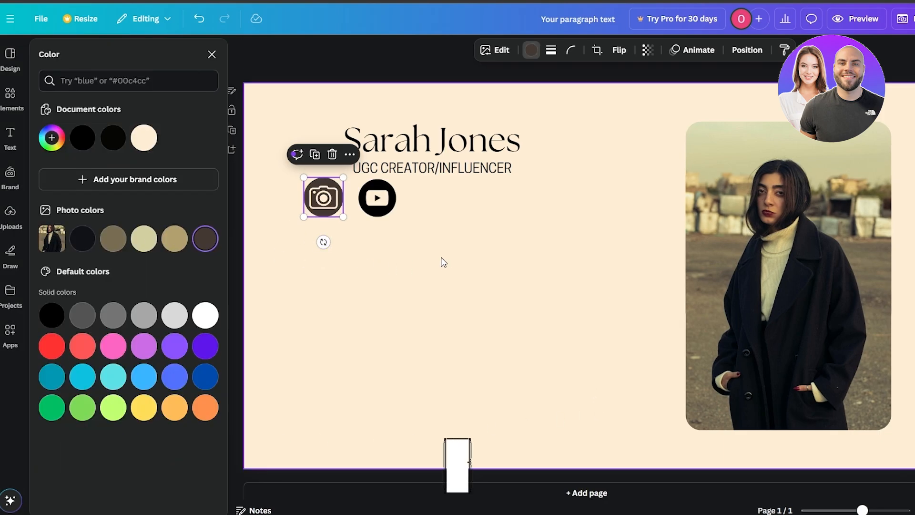
pyautogui.click(377, 198)
pyautogui.click(531, 50)
pyautogui.click(206, 238)
pyautogui.click(455, 234)
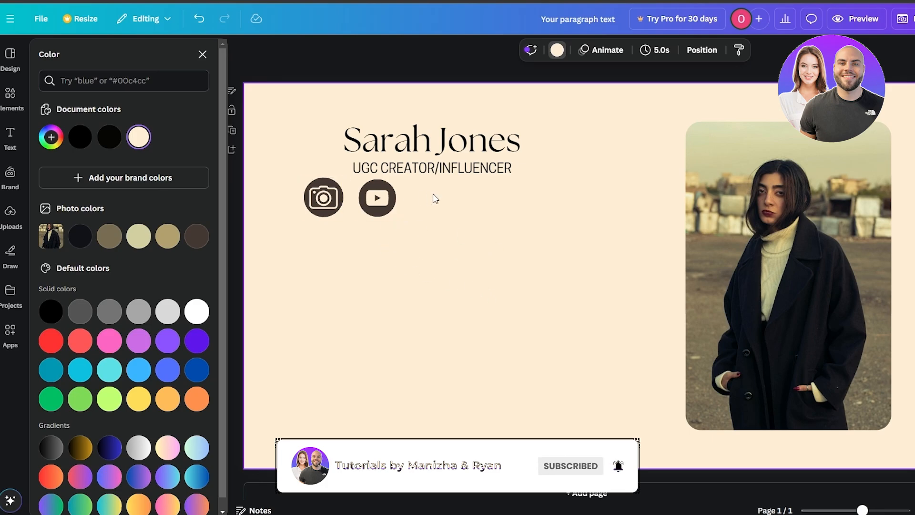
# - Shrink the camera and YouTube icons and move them slightly lower beneath the subtitle
pyautogui.click(338, 210)
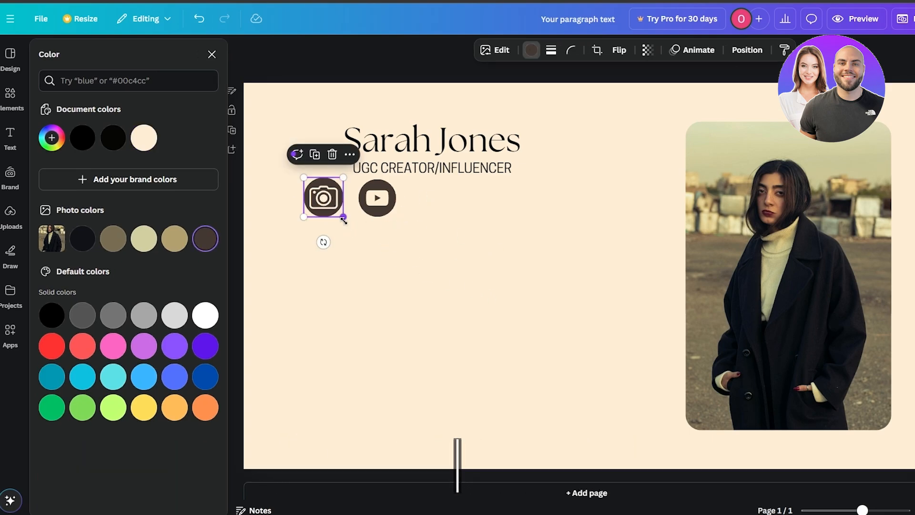
pyautogui.moveTo(343, 216); pyautogui.dragTo(492, 203)
pyautogui.moveTo(320, 197); pyautogui.dragTo(345, 221)
pyautogui.moveTo(492, 203); pyautogui.dragTo(404, 214)
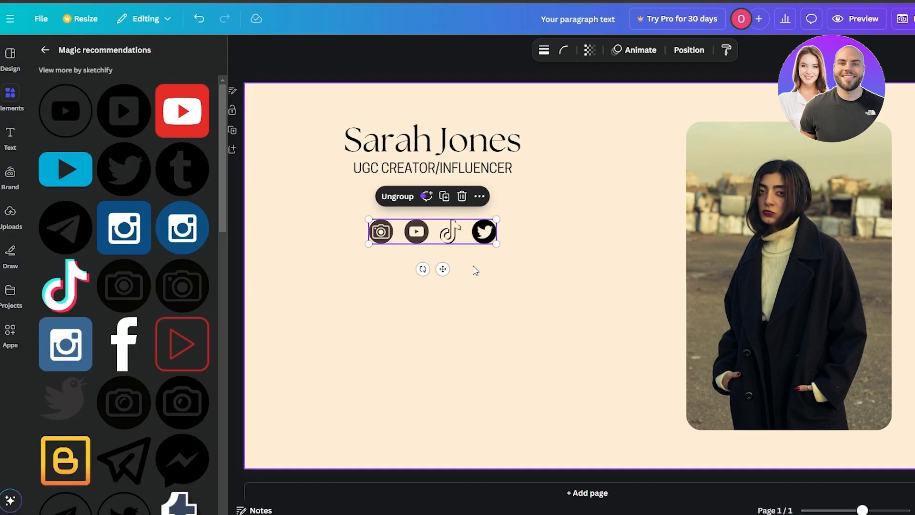
pyautogui.click(595, 249)
# - Ungroup the name heading from its subtitle and move the subtitle slightly down to widen the gap between them
pyautogui.click(389, 140)
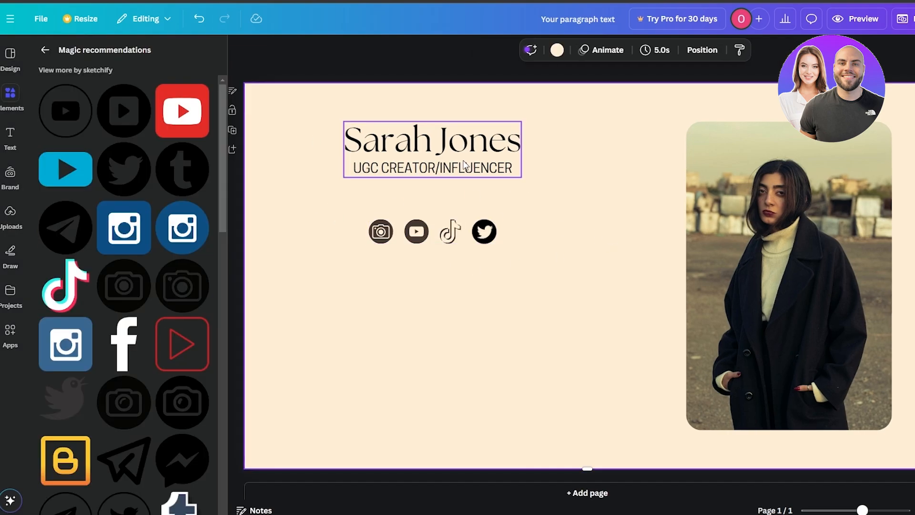
pyautogui.click(465, 167)
pyautogui.click(460, 181)
pyautogui.click(495, 170)
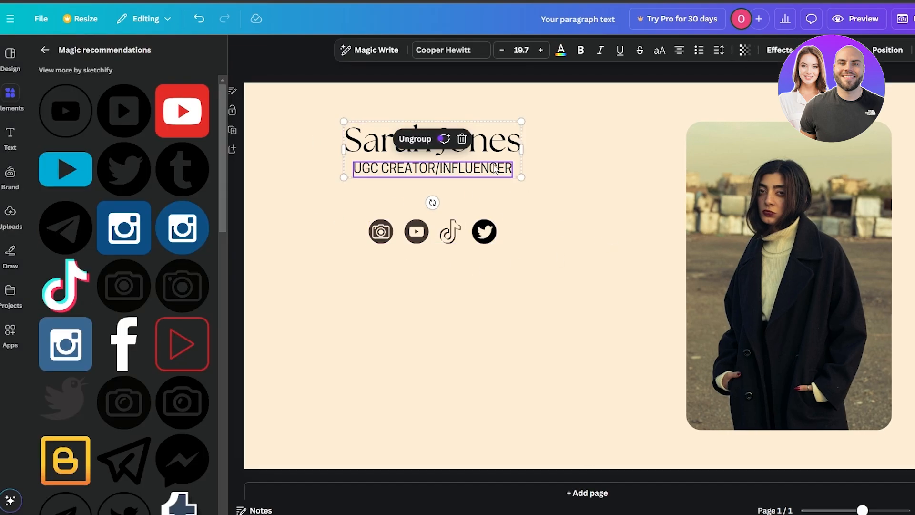
pyautogui.click(405, 139)
pyautogui.click(458, 179)
pyautogui.moveTo(457, 174); pyautogui.dragTo(456, 180)
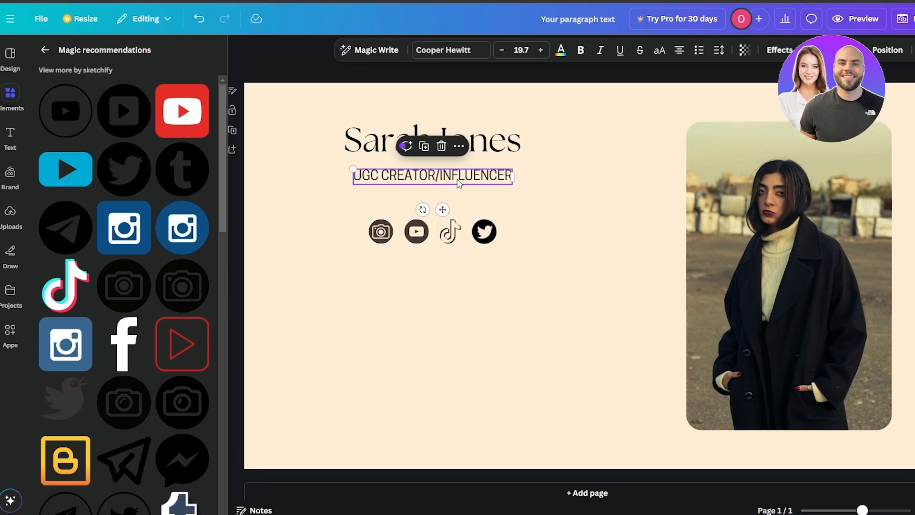
pyautogui.click(650, 203)
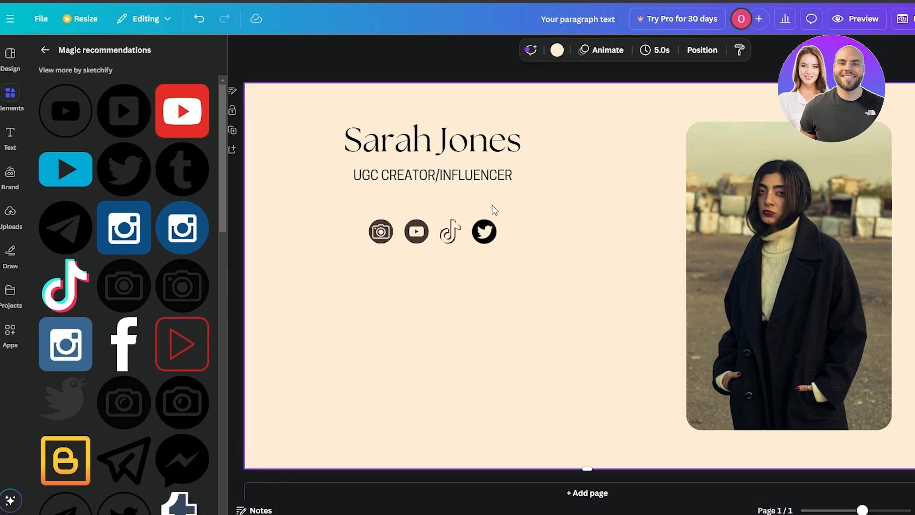
# - Add a rectangle shape from the elements library and place it over the subtitle, aligned with the subtitle's left end
pyautogui.click(11, 95)
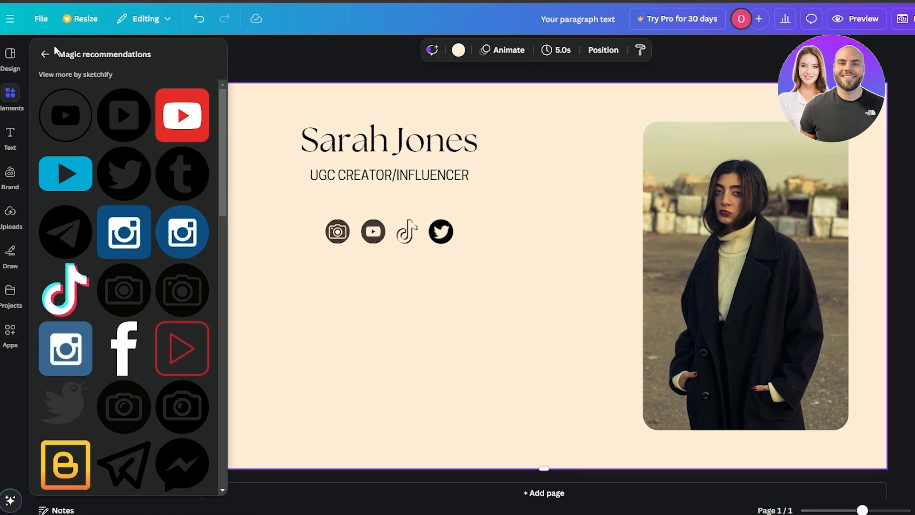
pyautogui.click(45, 54)
pyautogui.click(100, 58)
pyautogui.write('r')
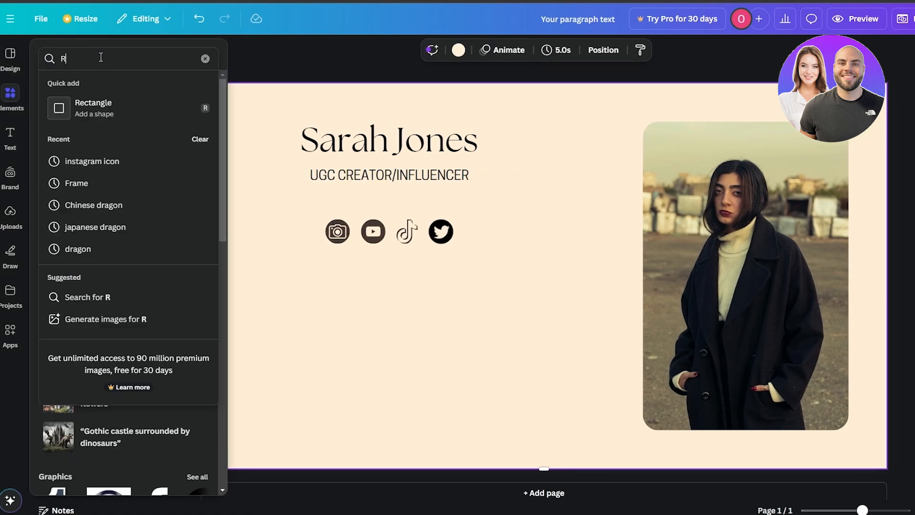
pyautogui.click(95, 106)
pyautogui.click(501, 279)
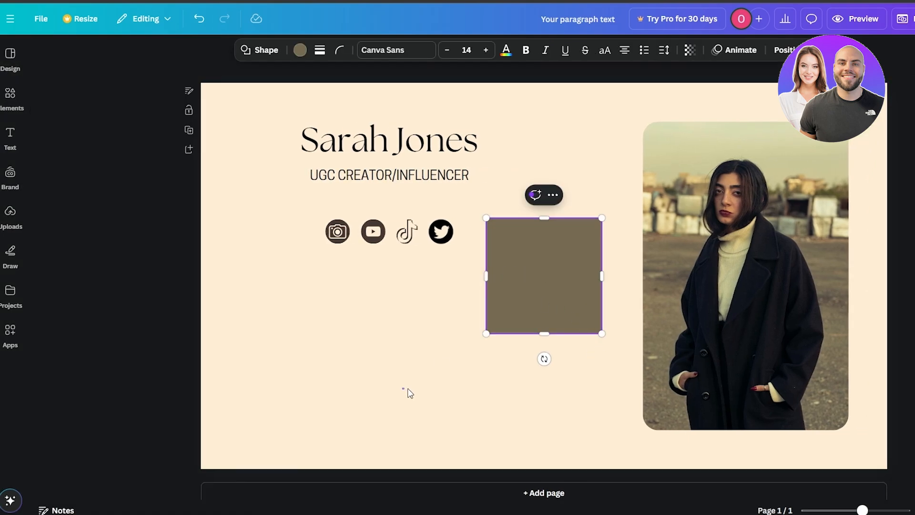
pyautogui.moveTo(537, 307); pyautogui.dragTo(365, 242)
pyautogui.moveTo(278, 242); pyautogui.dragTo(269, 242)
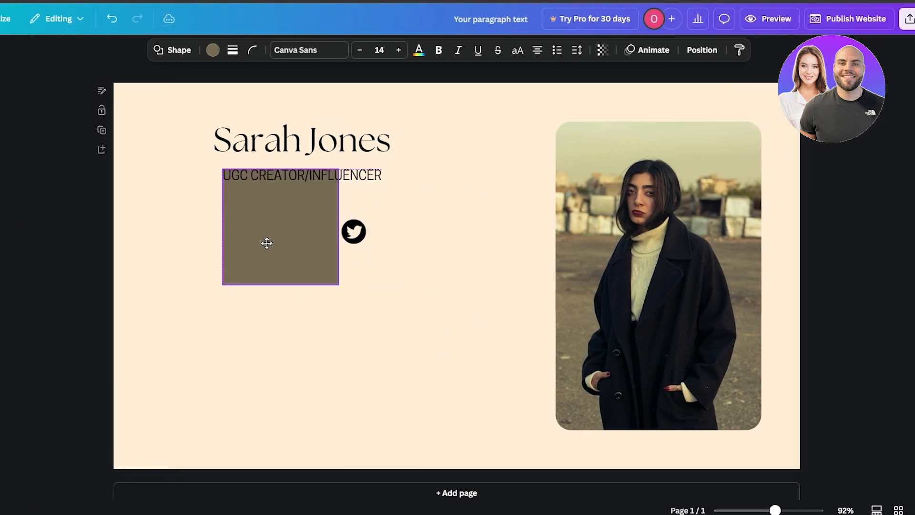
# - Resize the rectangle to the subtitle's width and text height, about 316 by 31
pyautogui.moveTo(337, 283); pyautogui.dragTo(382, 289)
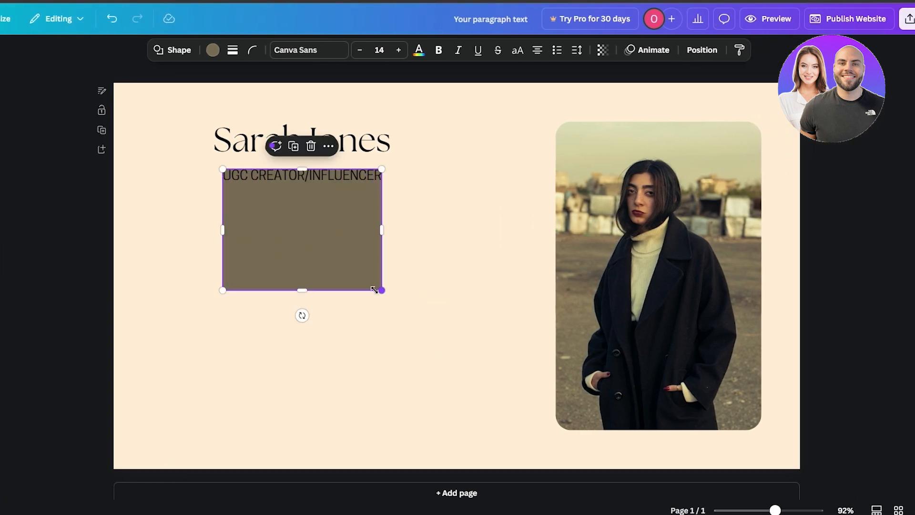
pyautogui.moveTo(306, 288); pyautogui.dragTo(305, 185)
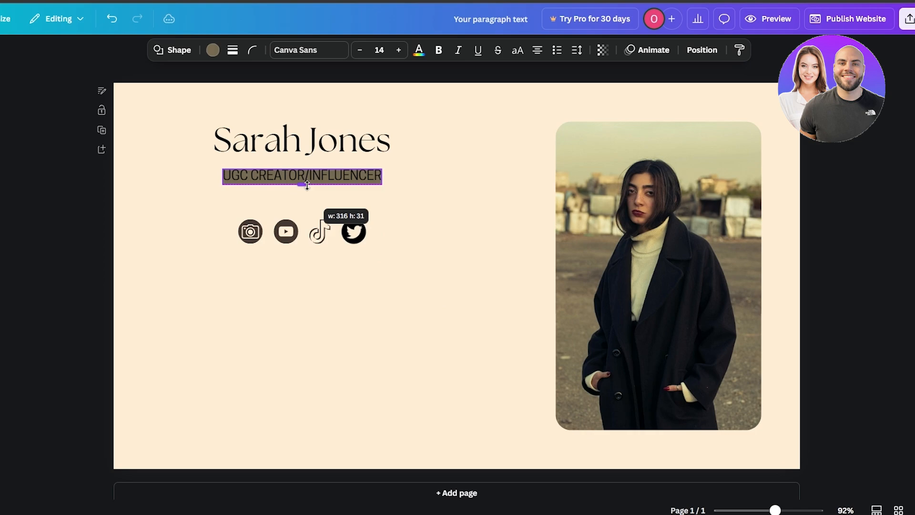
pyautogui.click(328, 178)
pyautogui.click(205, 198)
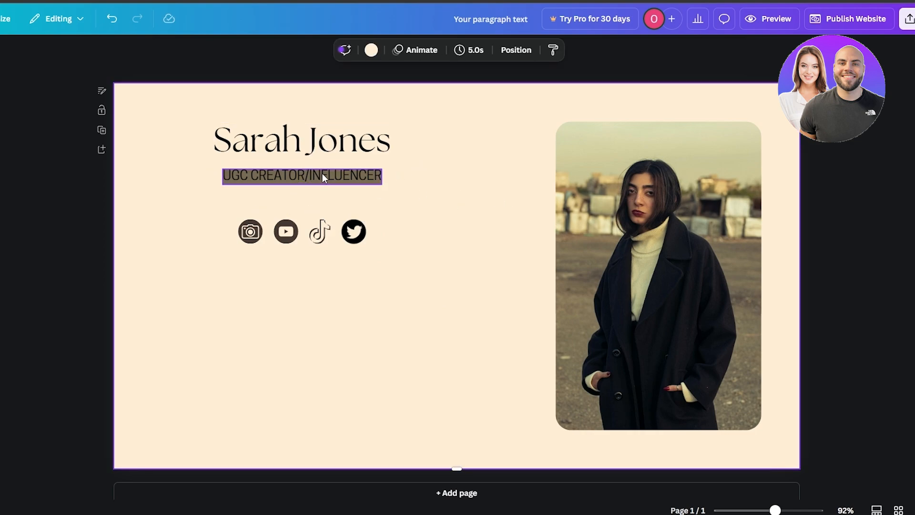
# - Undo the rectangle's height reduction and reshape it into a strip slightly taller than the subtitle text
pyautogui.click(329, 152)
pyautogui.click(360, 204)
pyautogui.hotkey('ctrl', 'z')
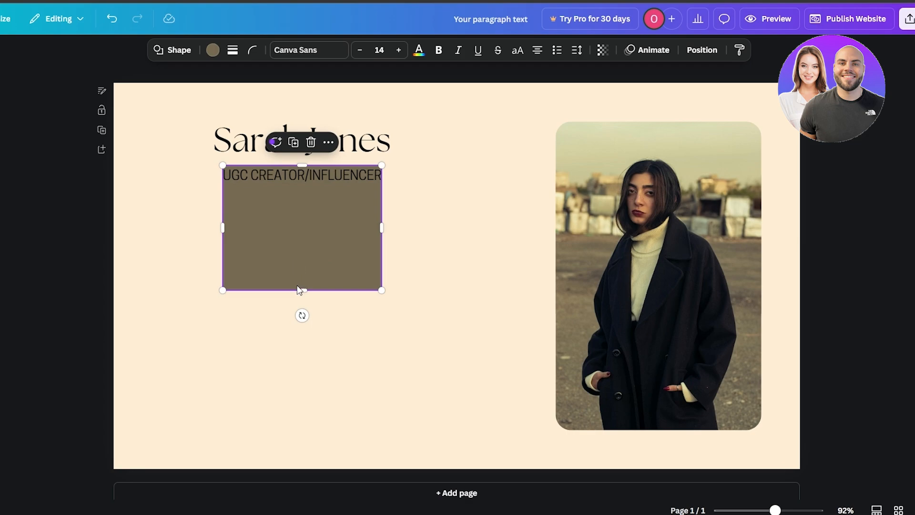
pyautogui.moveTo(301, 289); pyautogui.dragTo(304, 185)
pyautogui.click(469, 194)
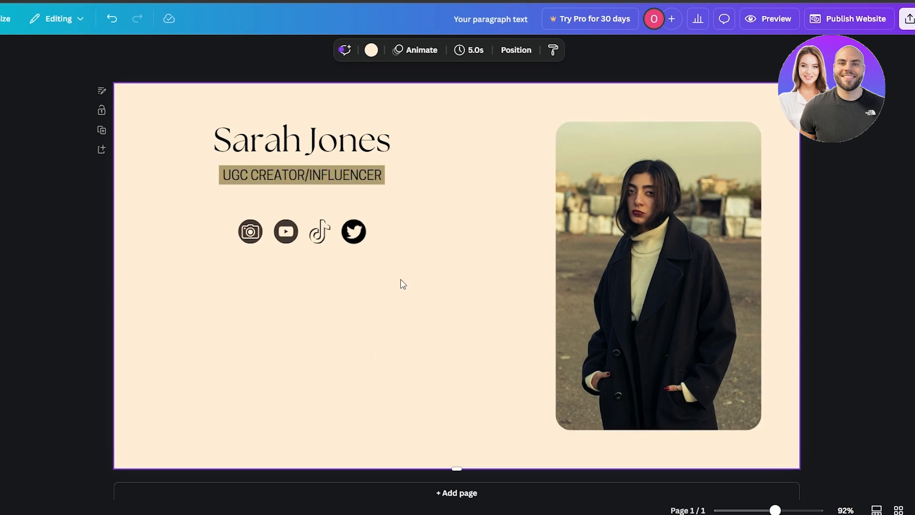
# - Shrink the row of social media icons and center it closer beneath the subtitle's banner
pyautogui.moveTo(399, 282); pyautogui.dragTo(234, 216)
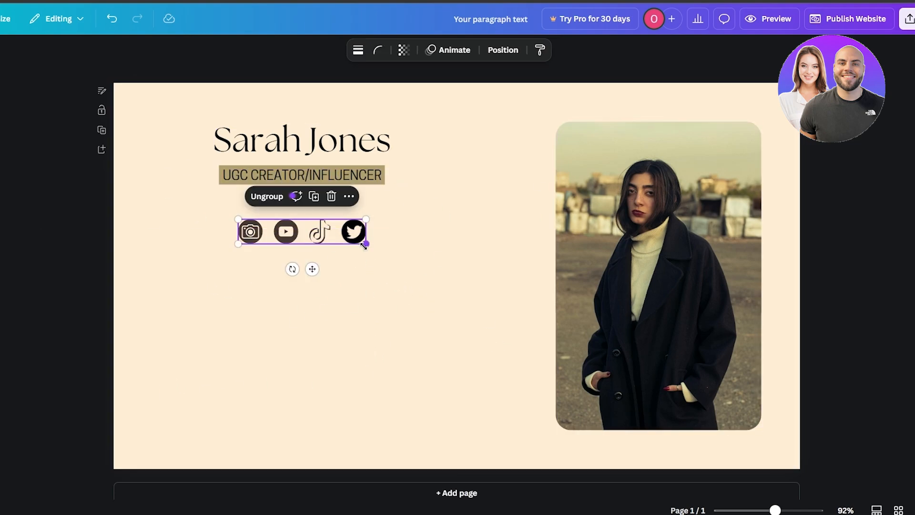
pyautogui.moveTo(366, 242); pyautogui.dragTo(307, 226)
pyautogui.click(268, 285)
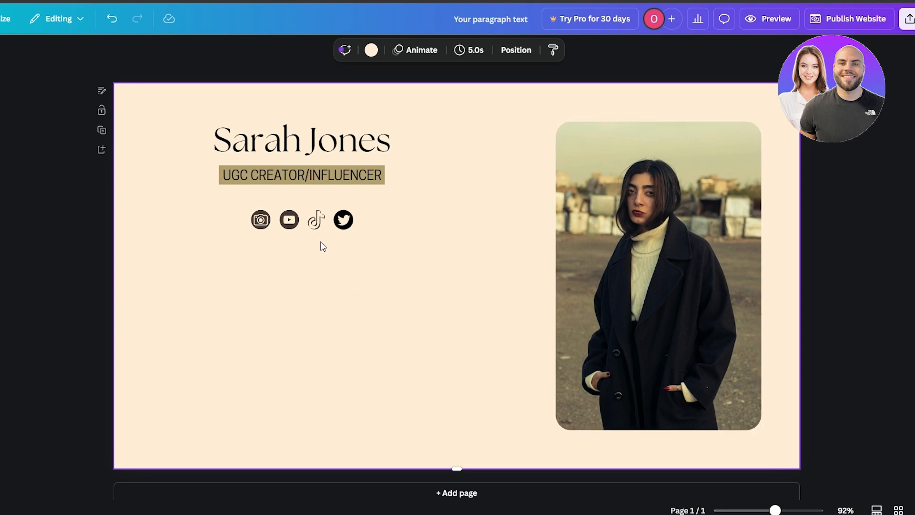
# - Ungroup the social media icons and open the link entry for the Twitter icon
pyautogui.click(298, 225)
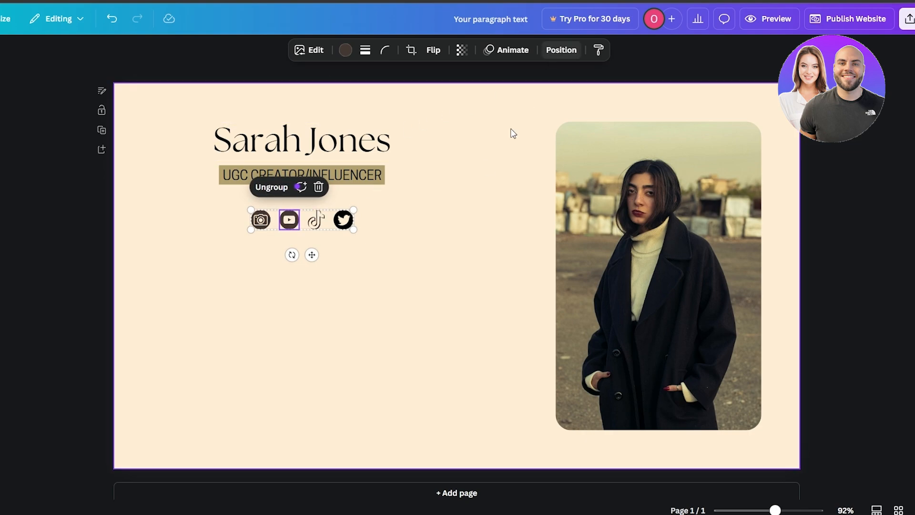
pyautogui.click(348, 223)
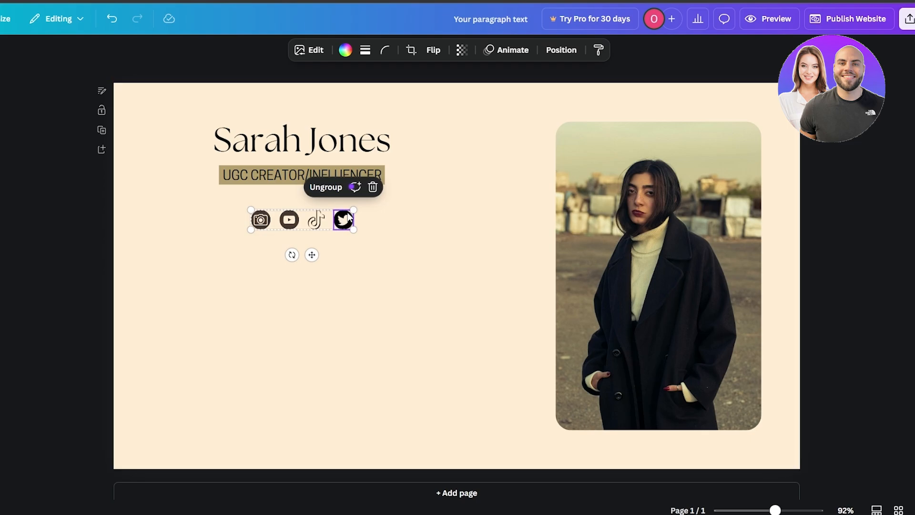
pyautogui.click(325, 187)
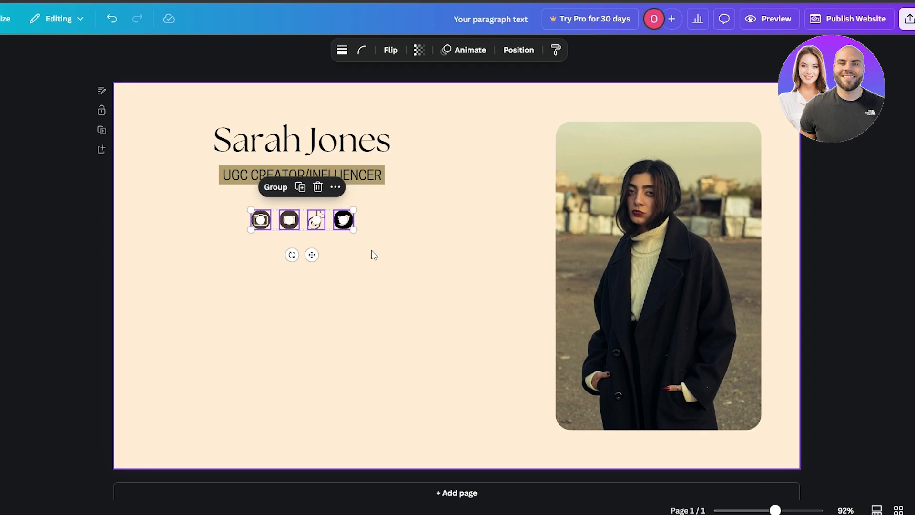
pyautogui.click(343, 220)
pyautogui.click(371, 187)
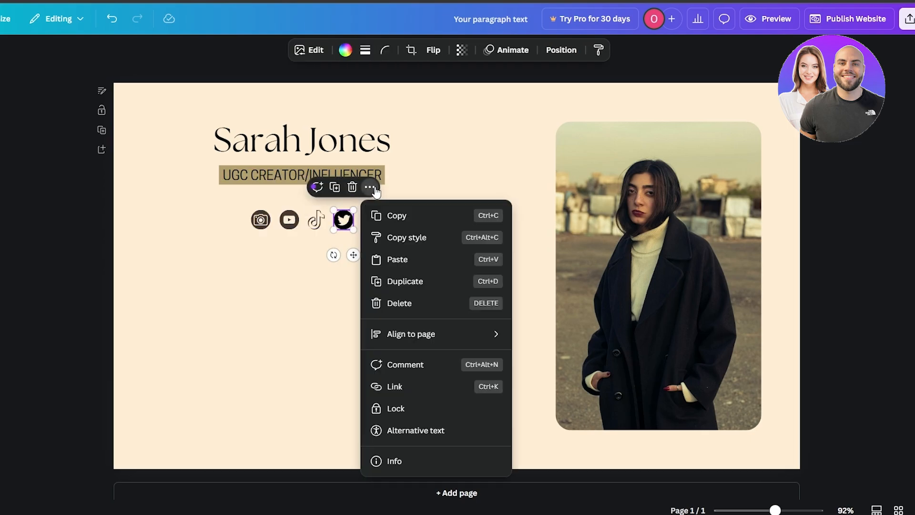
pyautogui.click(420, 392)
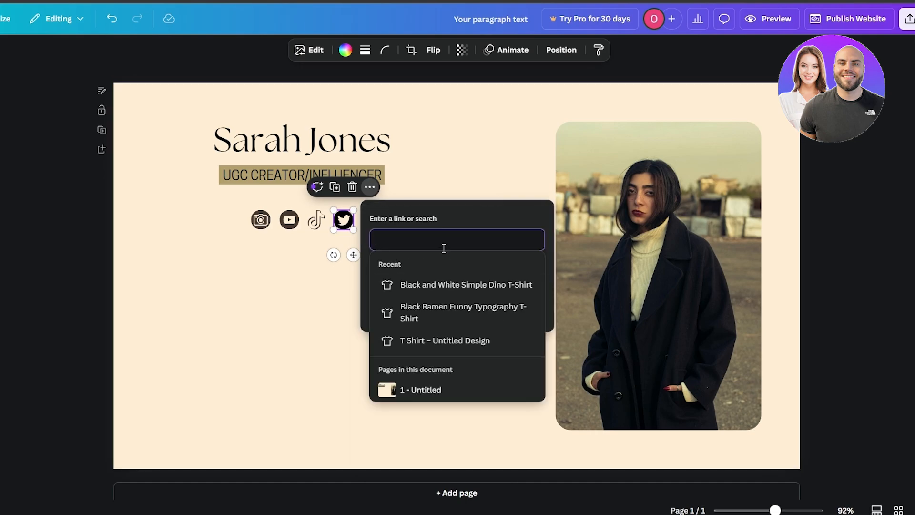
pyautogui.click(295, 312)
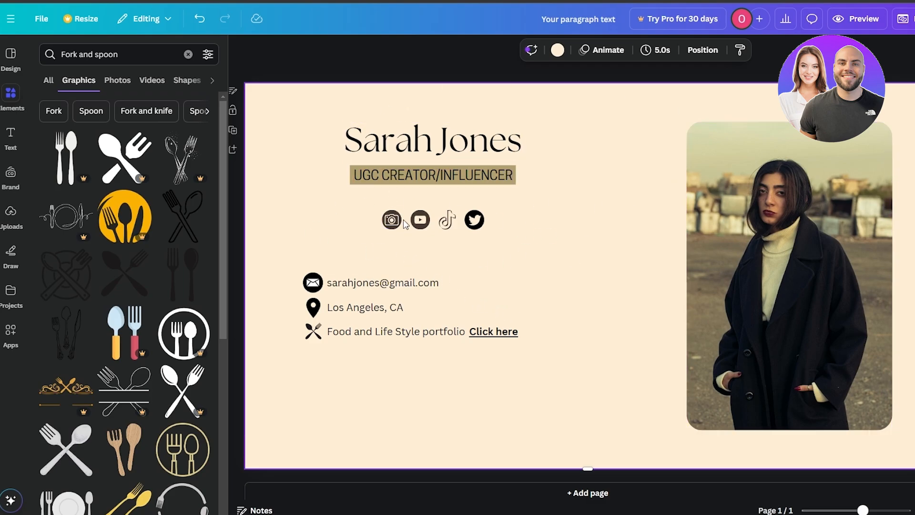
# - Group the four social media icons and nudge the group slightly to center it under the subtitle
pyautogui.moveTo(492, 243); pyautogui.dragTo(381, 210)
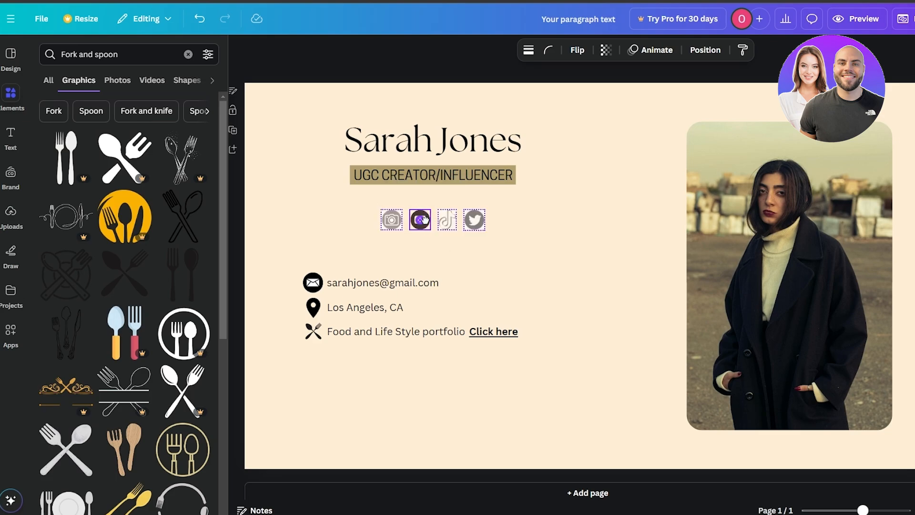
pyautogui.click(406, 187)
pyautogui.moveTo(474, 224); pyautogui.dragTo(473, 219)
pyautogui.click(613, 408)
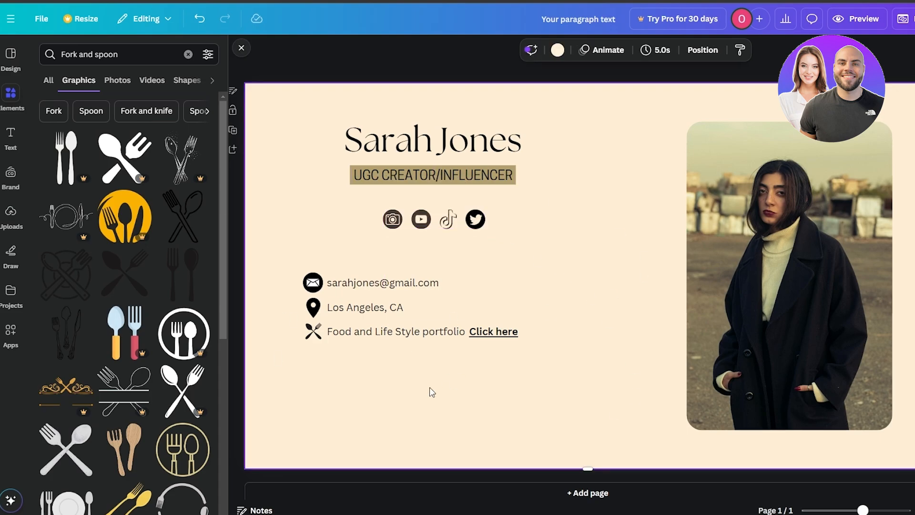
# - Group the e-mail, location and portfolio lines with their icons and the "Click here" text
pyautogui.moveTo(454, 378); pyautogui.dragTo(305, 276)
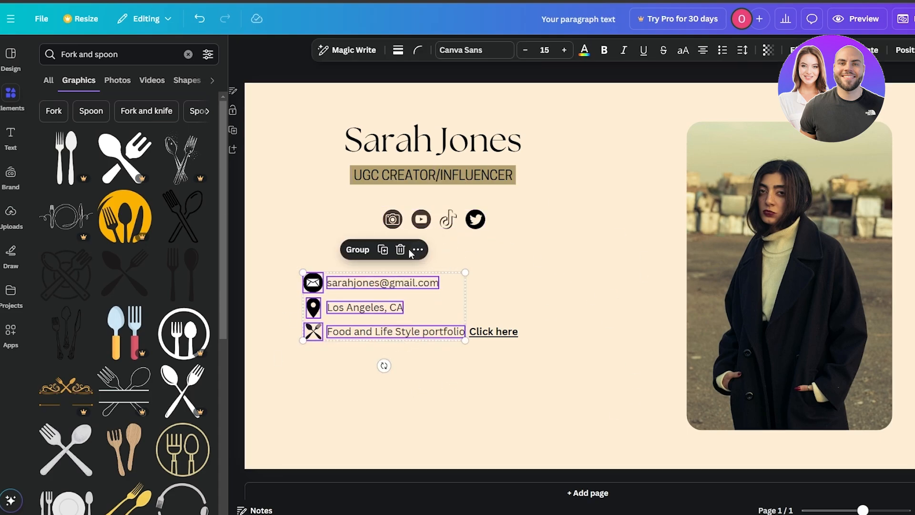
pyautogui.click(372, 251)
pyautogui.moveTo(531, 376); pyautogui.dragTo(327, 273)
pyautogui.click(378, 256)
pyautogui.click(492, 364)
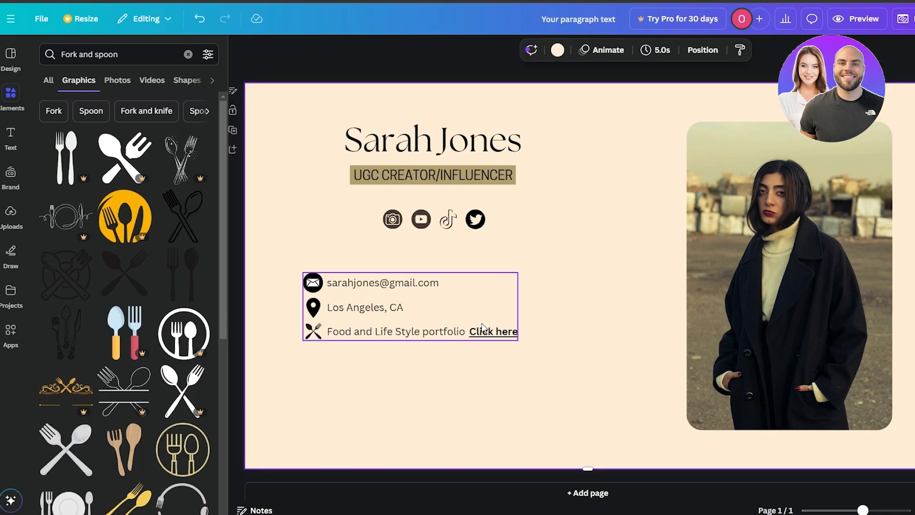
# - Move the contact details group slightly down and toward the page's left side
pyautogui.click(480, 333)
pyautogui.click(543, 385)
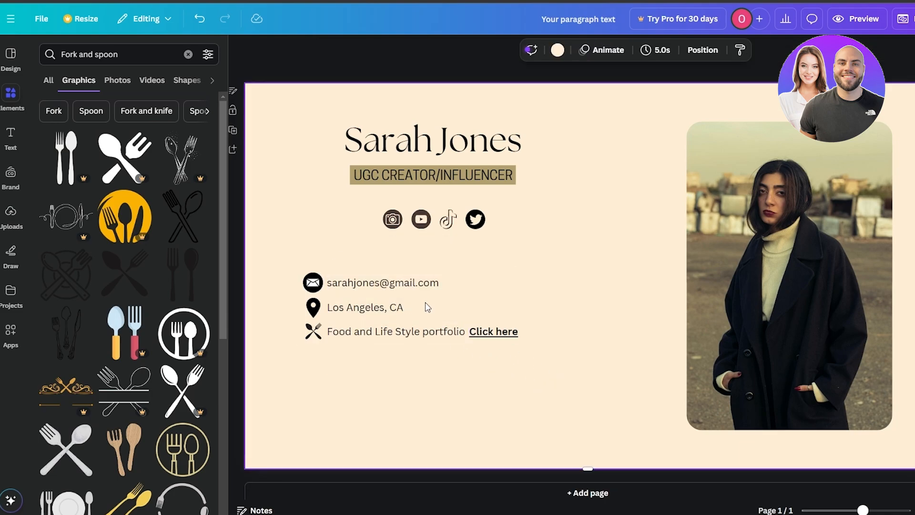
pyautogui.moveTo(387, 306)
pyautogui.mouseDown()
pyautogui.moveTo(380, 286)
pyautogui.moveTo(380, 311)
pyautogui.moveTo(374, 302)
pyautogui.mouseUp()
pyautogui.click(504, 344)
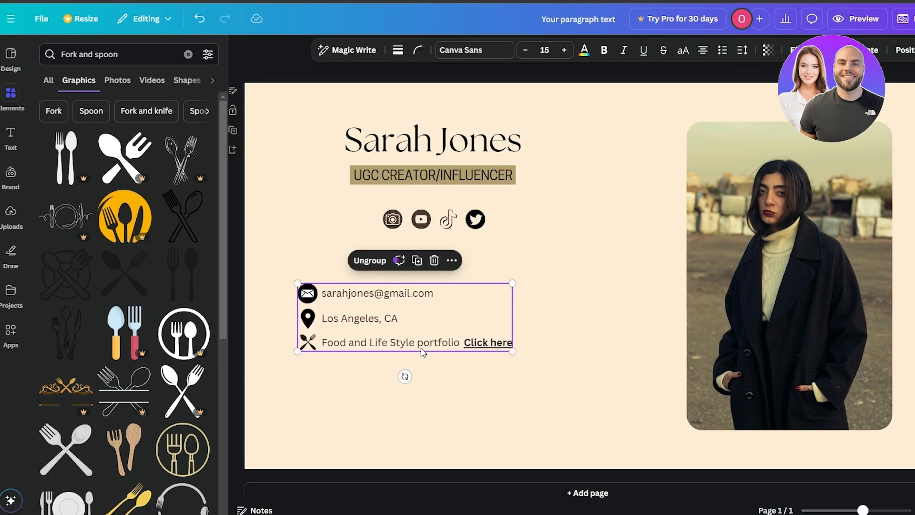
pyautogui.click(477, 379)
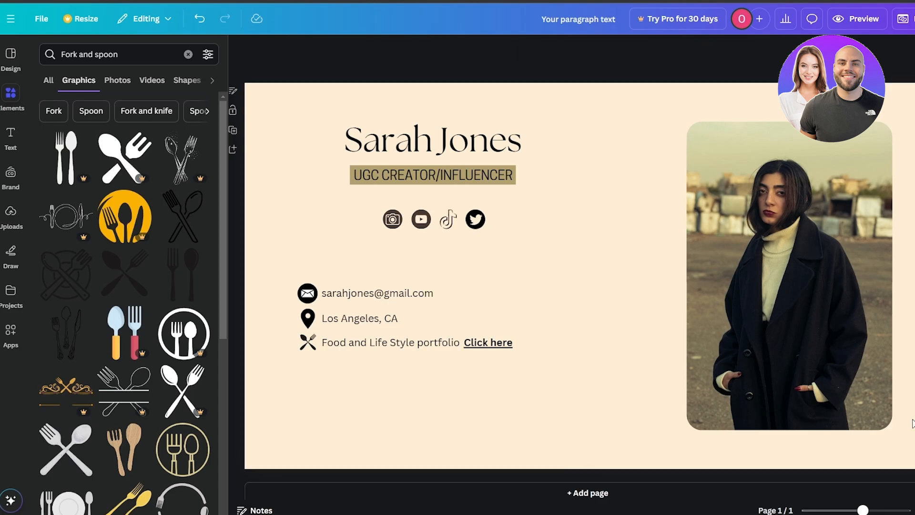
# - Add a second page below the first one
pyautogui.click(588, 493)
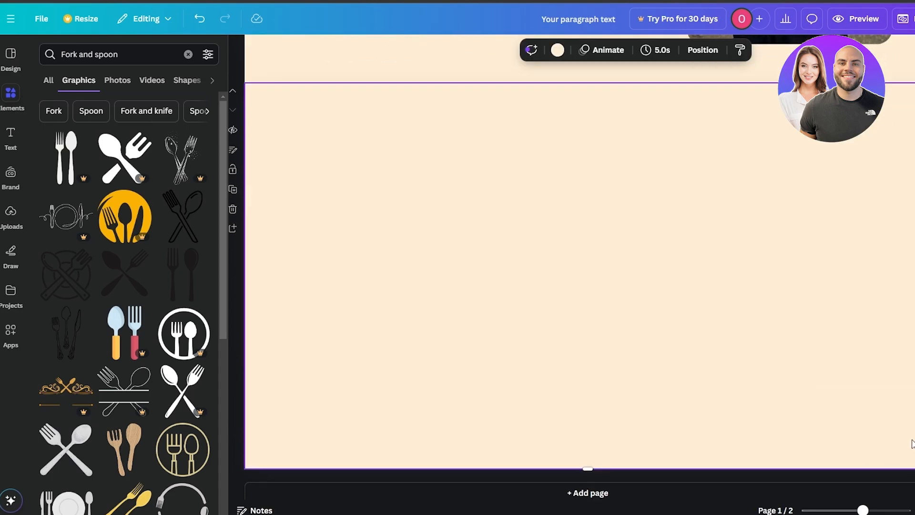
pyautogui.scroll(2, 580, 267)
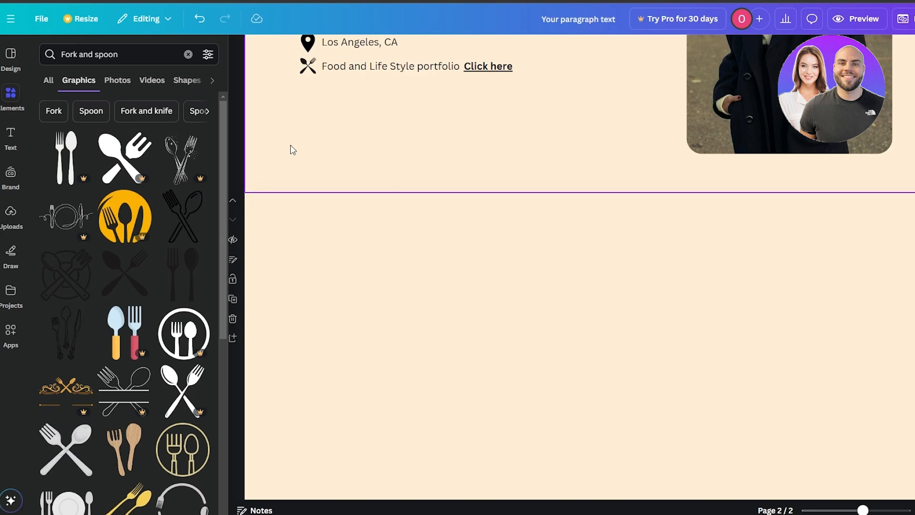
# - Search the graphics for "image frame" and place a black smartphone frame near the left side of page 2
pyautogui.click(119, 54)
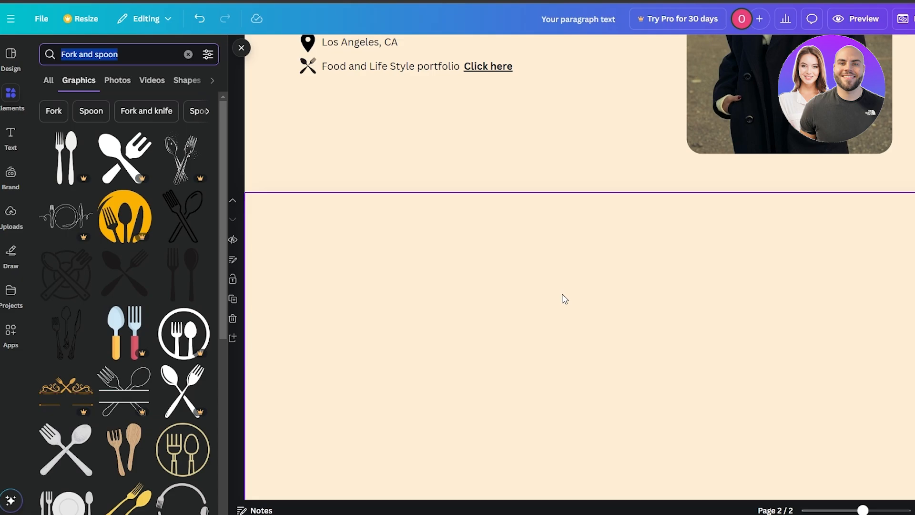
pyautogui.write('imag')
pyautogui.click(120, 94)
pyautogui.scroll(-5, 188, 355)
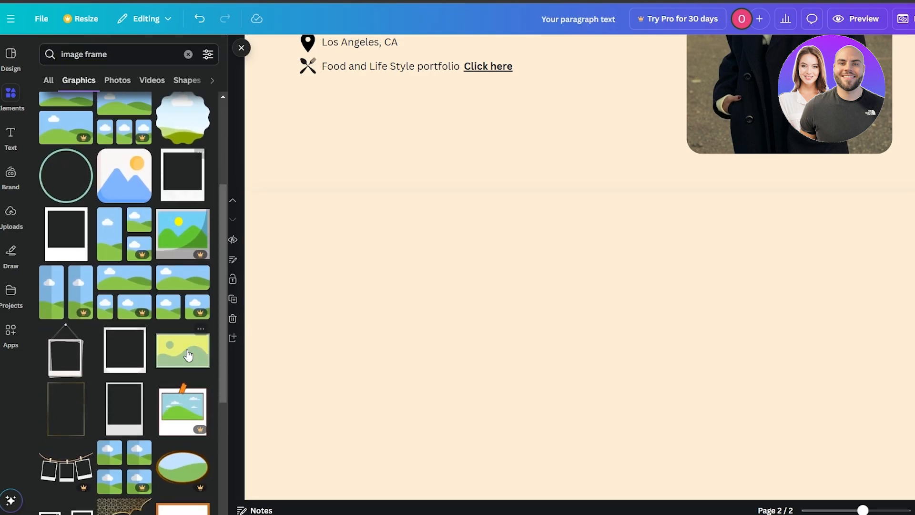
pyautogui.scroll(-5, 188, 355)
pyautogui.moveTo(188, 360); pyautogui.dragTo(263, 254)
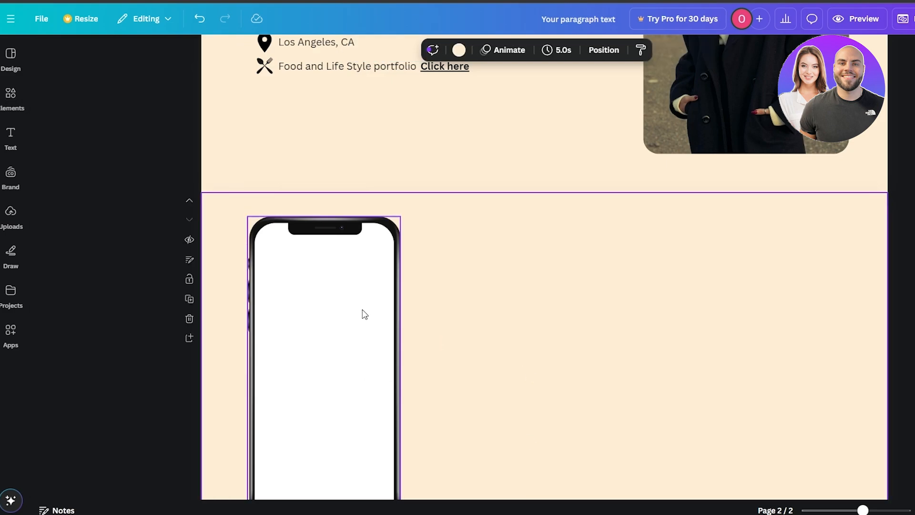
# - Replace the smartphone graphic on page 2 with a smaller smartphone photo frame near the page's left side
pyautogui.scroll(-3, 345, 341)
pyautogui.scroll(1, 344, 339)
pyautogui.scroll(-1, 351, 329)
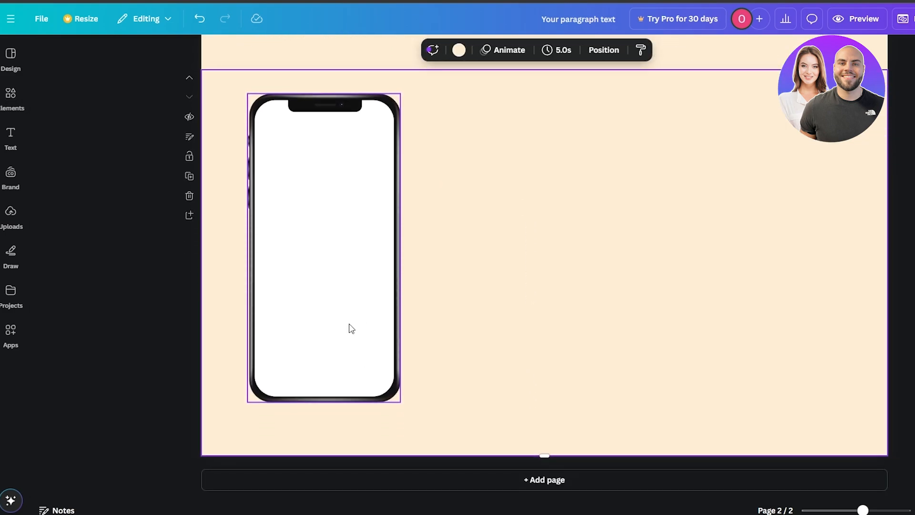
pyautogui.scroll(1, 350, 324)
pyautogui.moveTo(348, 324); pyautogui.dragTo(341, 339)
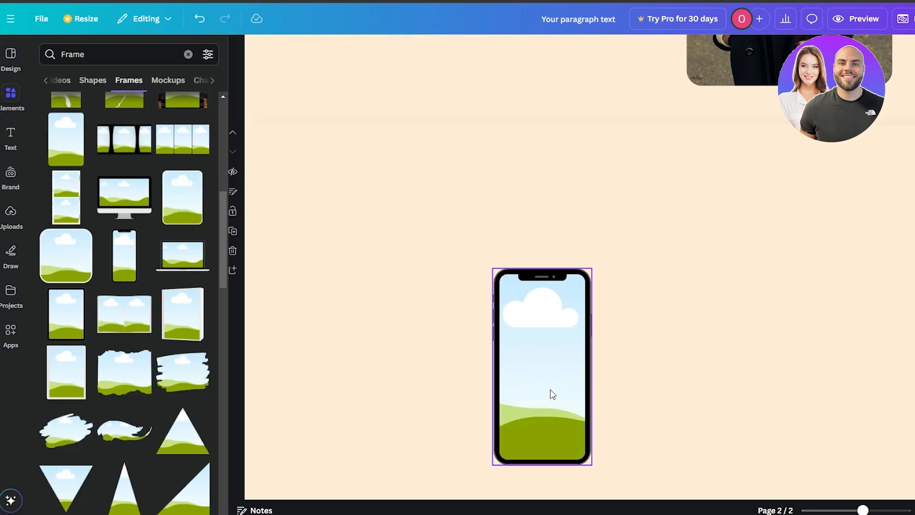
pyautogui.moveTo(541, 388); pyautogui.dragTo(334, 337)
pyautogui.click(483, 334)
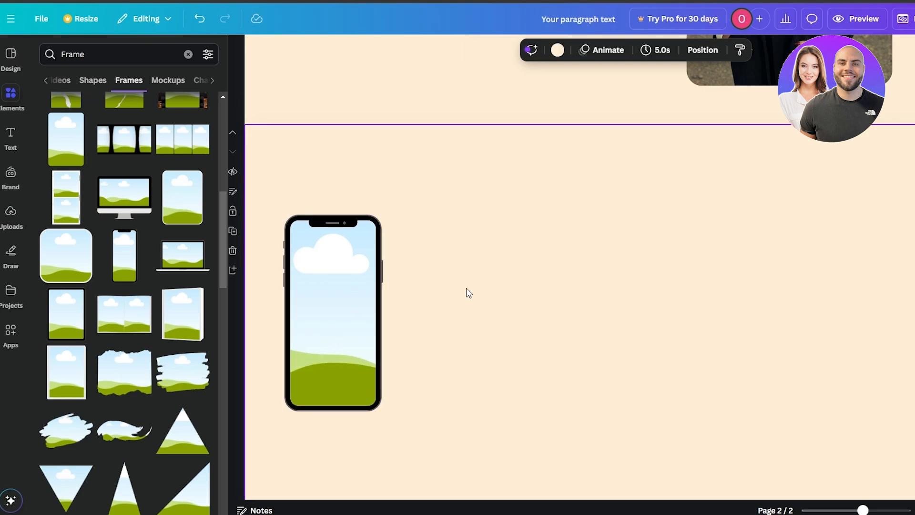
# - Open the uploaded images to see what could fill the phone frame
pyautogui.click(371, 286)
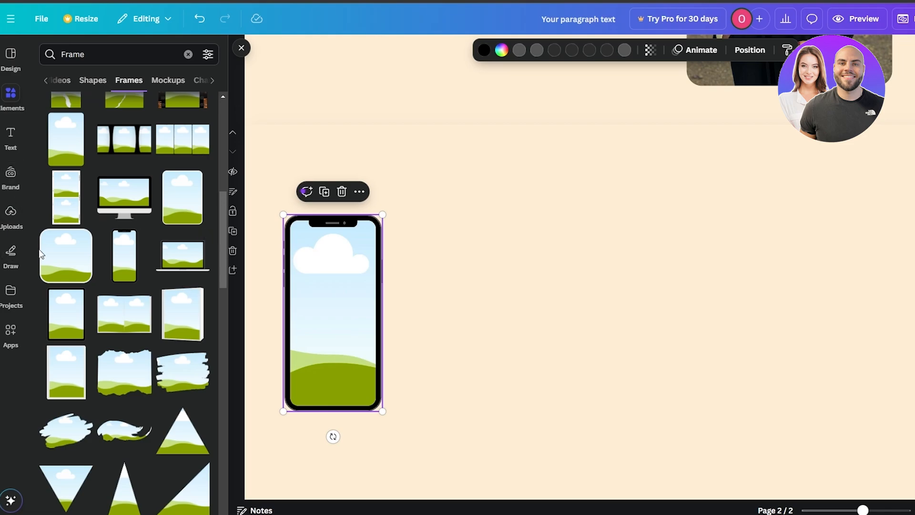
pyautogui.click(11, 214)
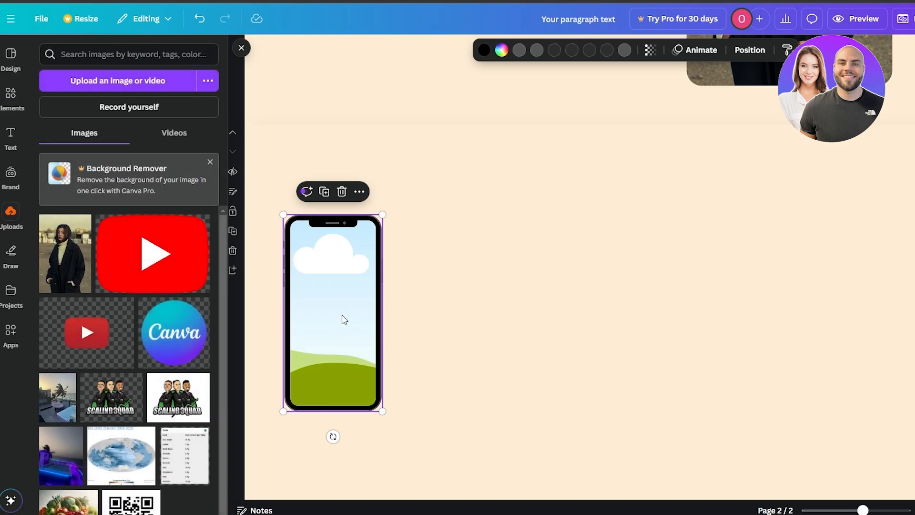
pyautogui.click(329, 208)
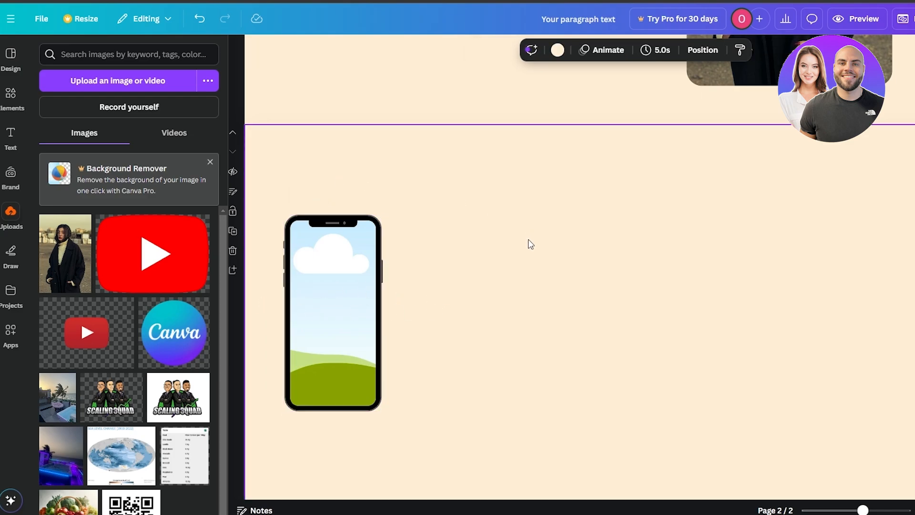
# - Add a text box reading "Tech Reviews" above the phone frame on page 2
pyautogui.press('t')
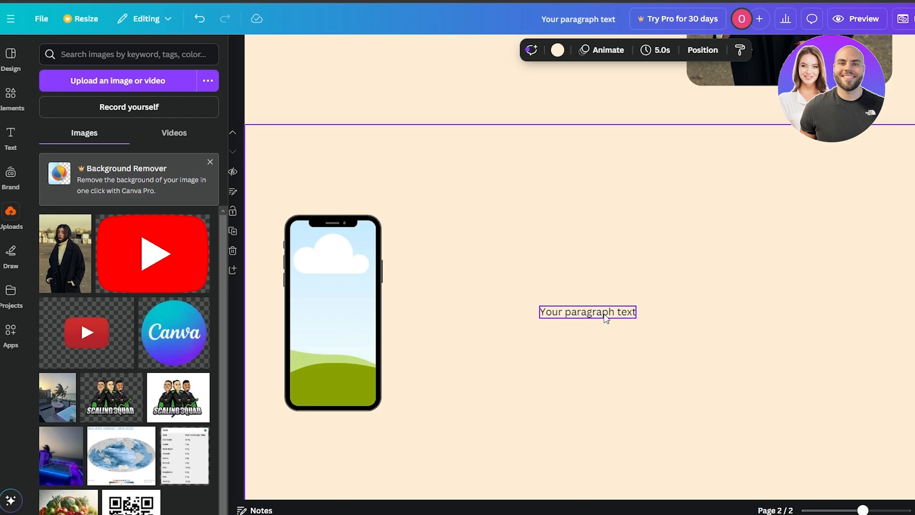
pyautogui.moveTo(606, 315); pyautogui.dragTo(349, 169)
pyautogui.doubleClick(349, 168)
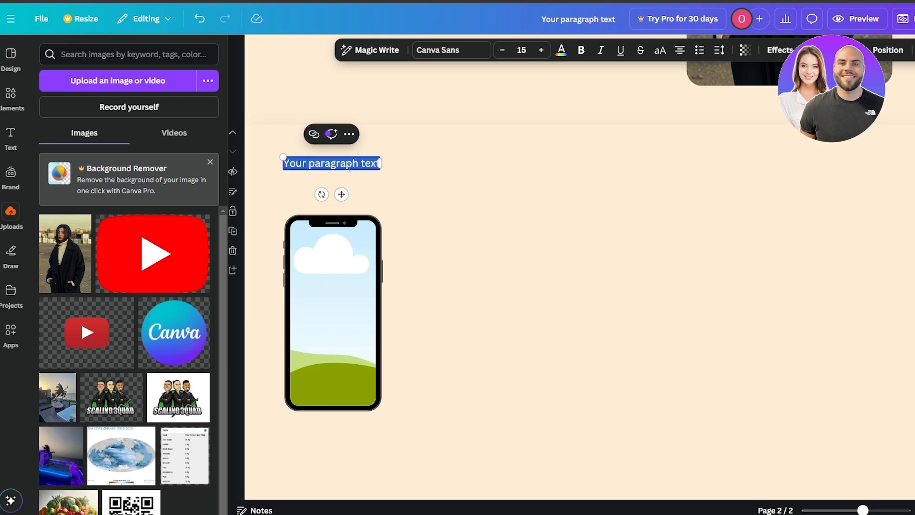
pyautogui.write('Tech Reviews')
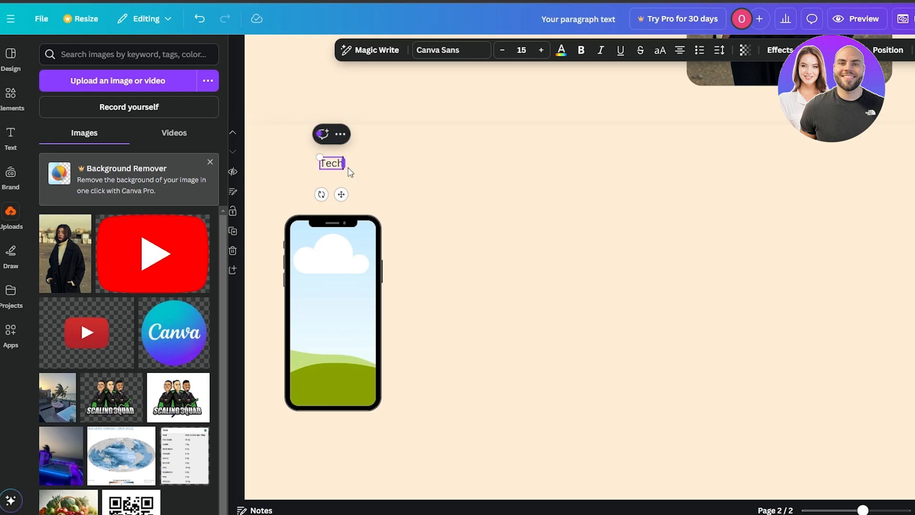
pyautogui.click(427, 188)
# - Make the "Tech Reviews" text bold, enlarge it to heading size and align its left edge with the phone frame
pyautogui.click(331, 162)
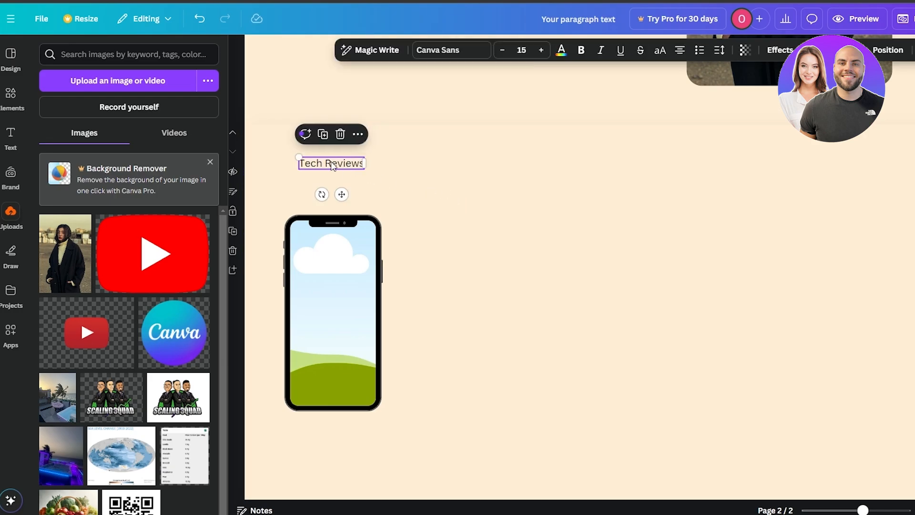
pyautogui.click(541, 51)
pyautogui.click(541, 51)
pyautogui.click(541, 51)
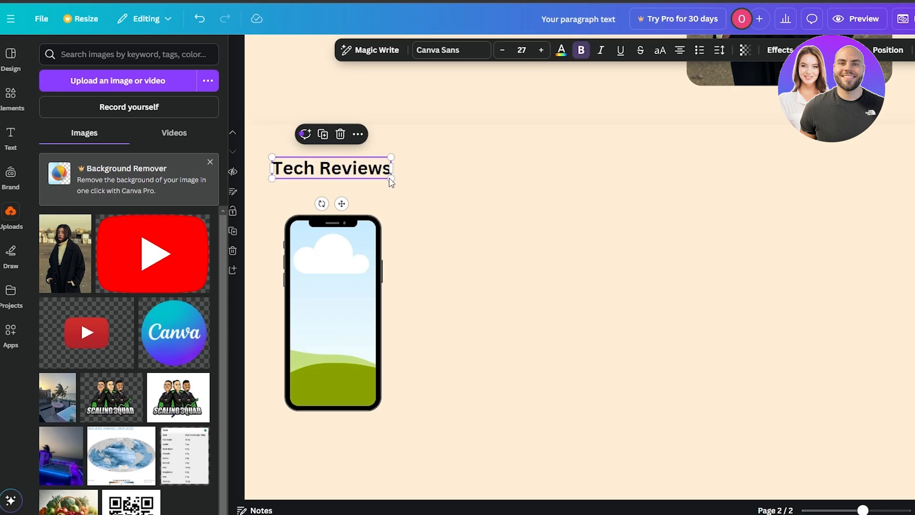
pyautogui.moveTo(390, 180); pyautogui.dragTo(442, 209)
pyautogui.moveTo(401, 184); pyautogui.dragTo(414, 177)
pyautogui.click(499, 256)
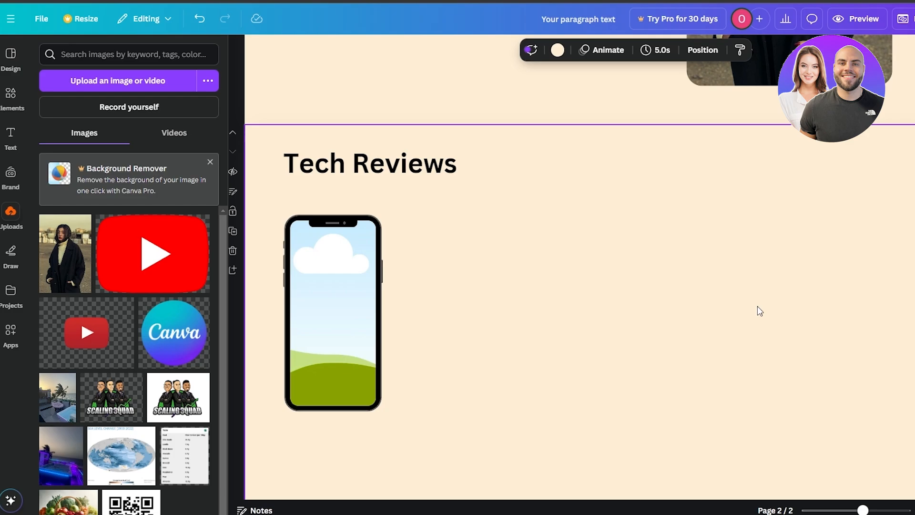
# - Duplicate the phone frame three times and arrange the four frames in a level, evenly spaced row
pyautogui.click(339, 370)
pyautogui.hotkey('ctrl', 'd')
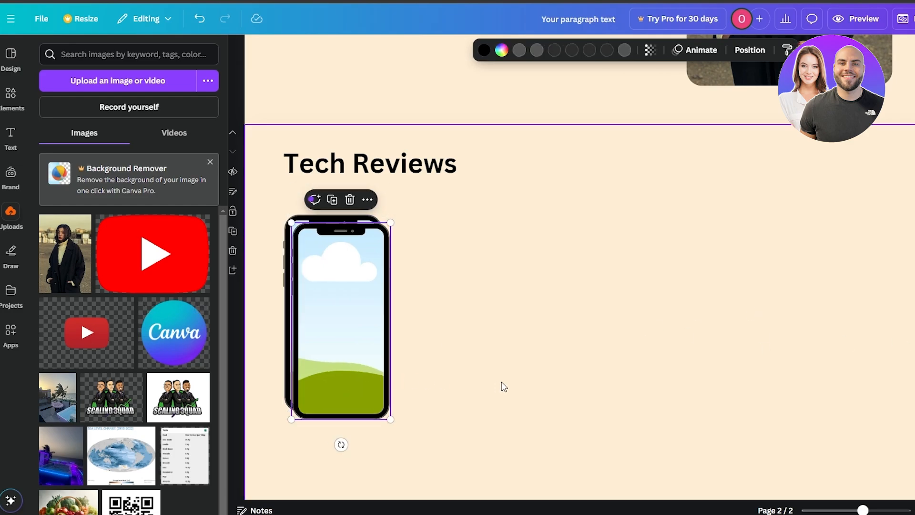
pyautogui.hotkey('ctrl', 'd')
pyautogui.hotkey('ctrl', 'd')
pyautogui.moveTo(372, 343); pyautogui.dragTo(486, 326)
pyautogui.moveTo(333, 326); pyautogui.dragTo(608, 320)
pyautogui.moveTo(329, 310); pyautogui.dragTo(758, 307)
pyautogui.moveTo(650, 314); pyautogui.dragTo(648, 309)
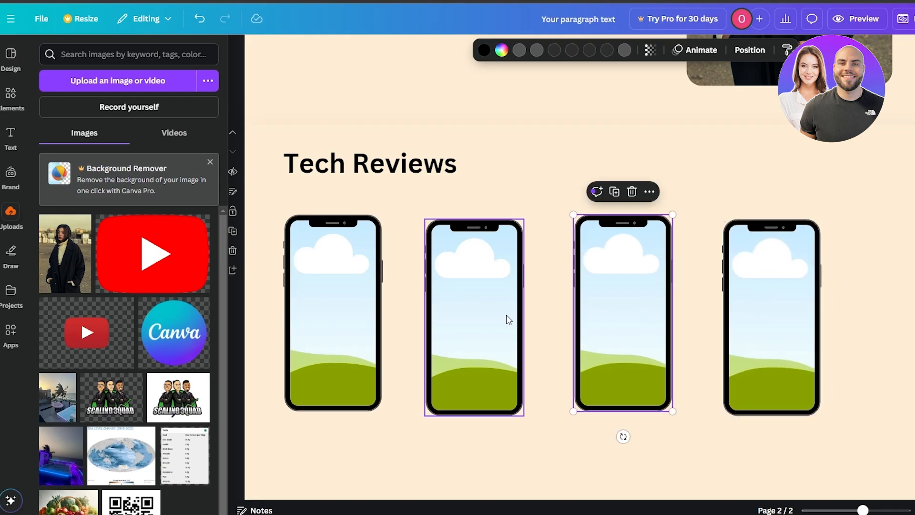
pyautogui.moveTo(507, 316); pyautogui.dragTo(484, 311)
pyautogui.moveTo(620, 314); pyautogui.dragTo(579, 313)
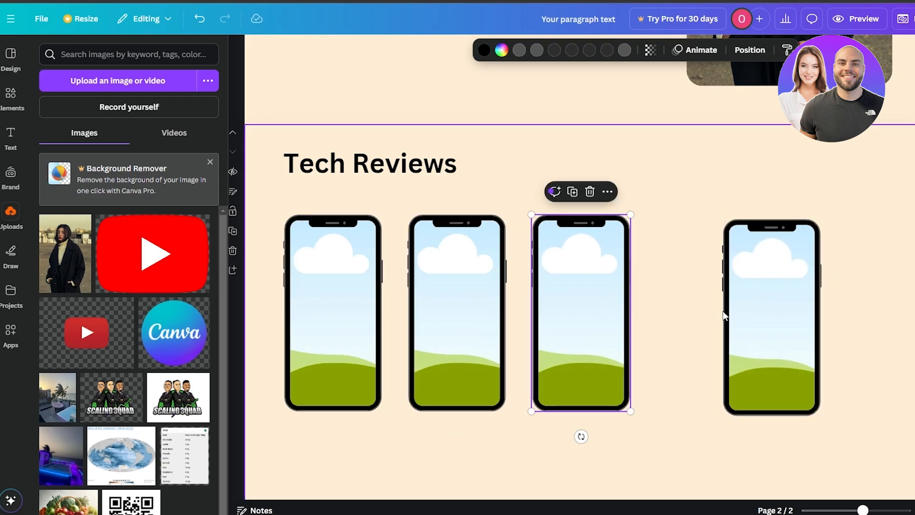
pyautogui.moveTo(768, 312); pyautogui.dragTo(700, 311)
# - Shift the four phone frames toward the page's centre and spread them evenly with wider gaps across the page
pyautogui.moveTo(801, 437); pyautogui.dragTo(229, 241)
pyautogui.moveTo(476, 285); pyautogui.dragTo(531, 275)
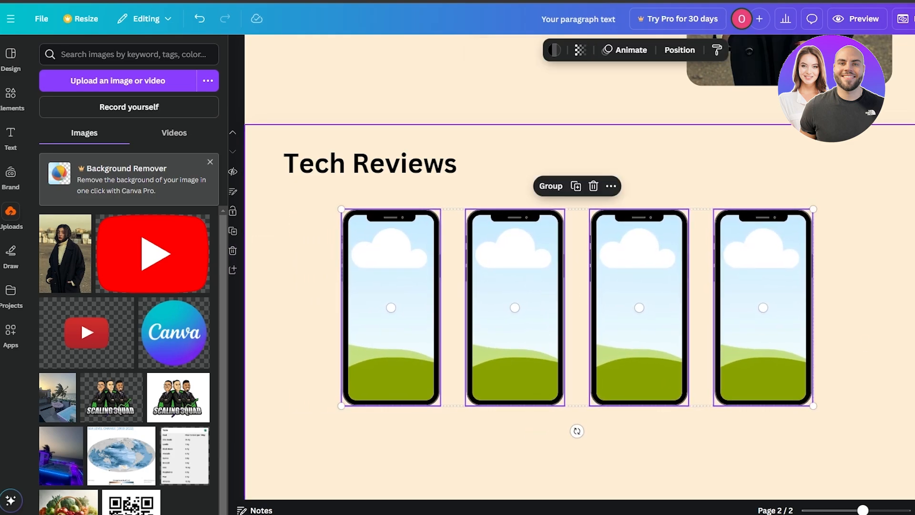
pyautogui.click(386, 302)
pyautogui.moveTo(387, 302); pyautogui.dragTo(353, 301)
pyautogui.moveTo(752, 321); pyautogui.dragTo(787, 321)
pyautogui.moveTo(654, 317); pyautogui.dragTo(679, 315)
pyautogui.moveTo(814, 313); pyautogui.dragTo(836, 316)
pyautogui.click(682, 379)
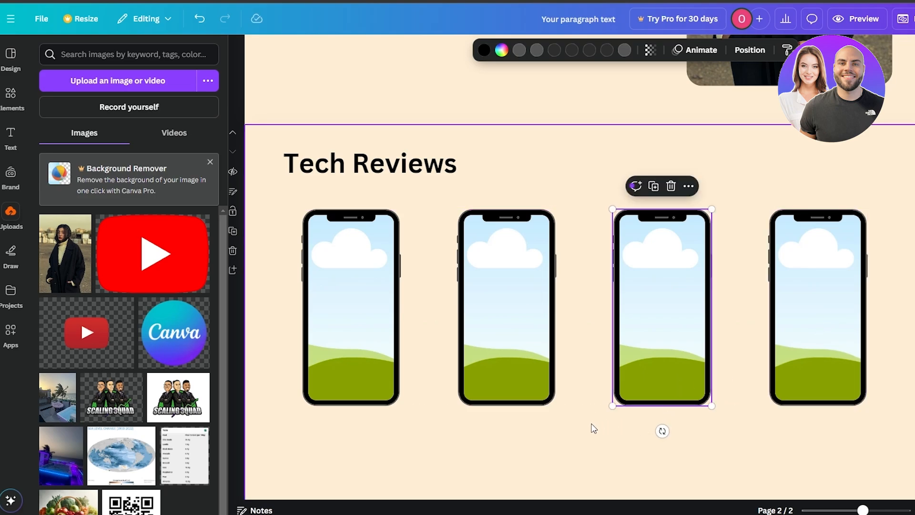
pyautogui.click(552, 434)
# - Add a caption reading "iPhone revew" centred beneath the first phone frame
pyautogui.scroll(-1, 552, 434)
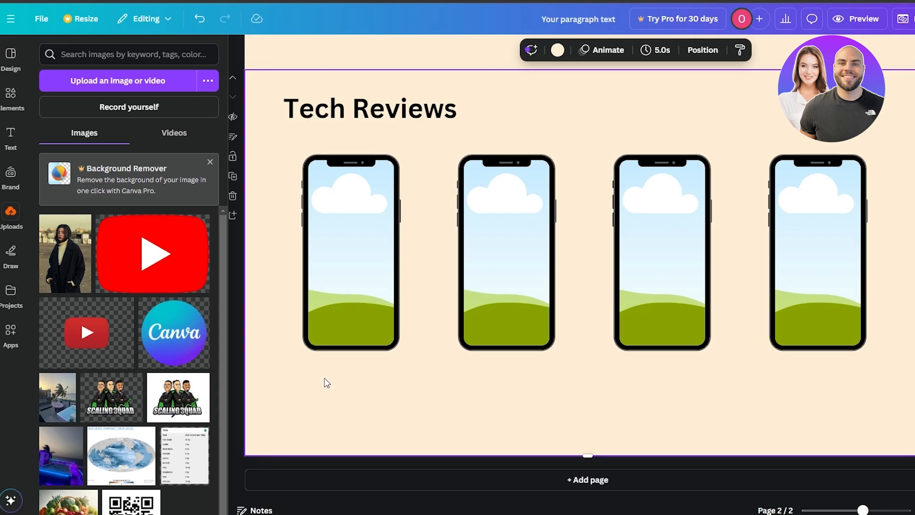
pyautogui.press('t')
pyautogui.moveTo(511, 308); pyautogui.dragTo(353, 373)
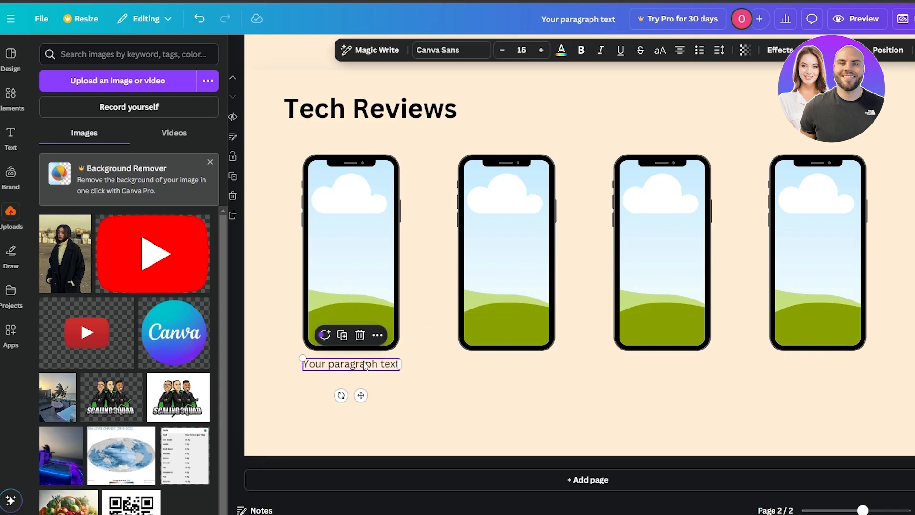
pyautogui.click(364, 362)
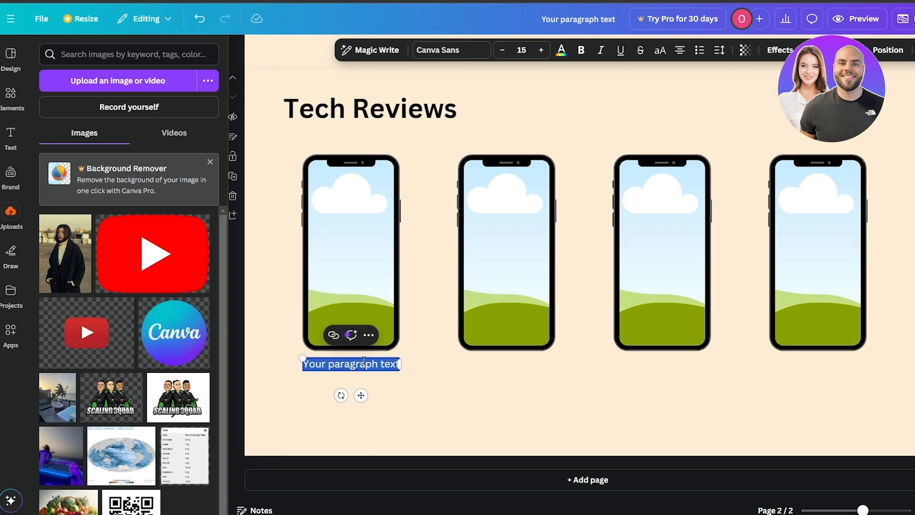
pyautogui.press('BackSpace')
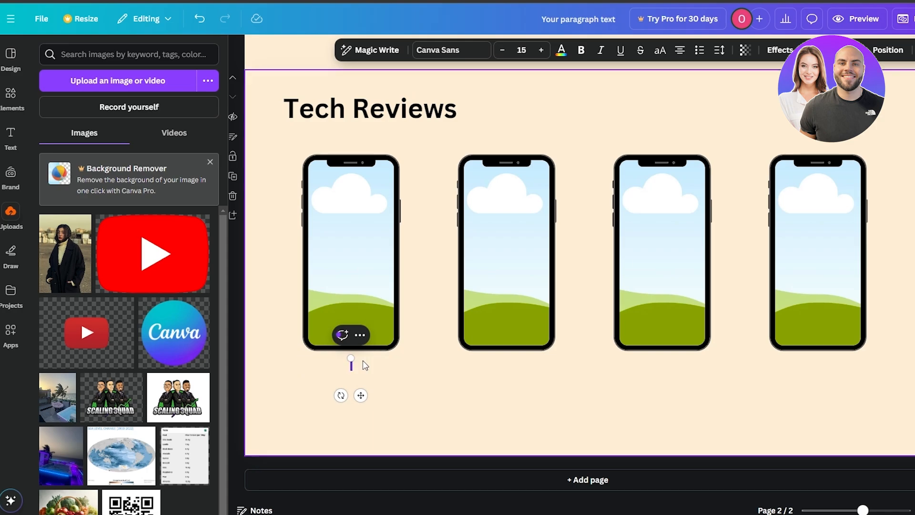
pyautogui.write('iPhone revew')
pyautogui.click(345, 351)
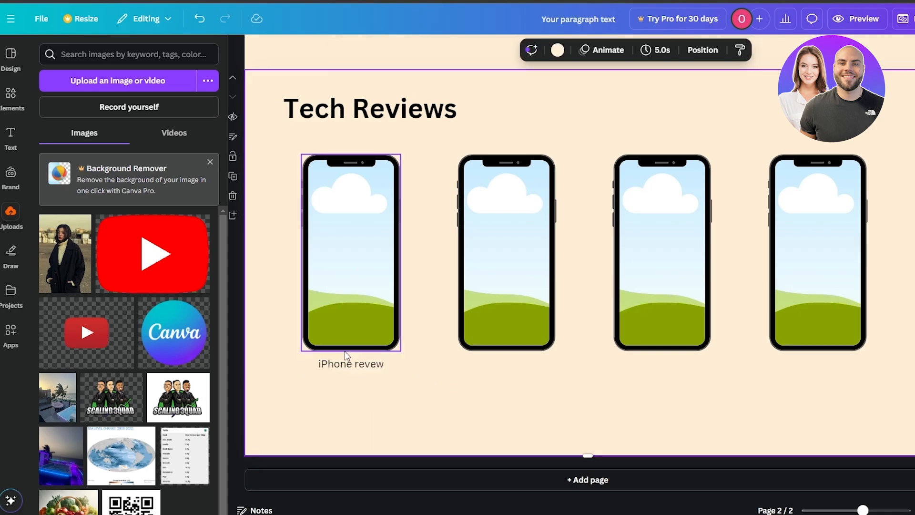
# - Correct the caption under the first phone frame to "iPhone review" and make it bold
pyautogui.click(374, 364)
pyautogui.click(374, 365)
pyautogui.write('i')
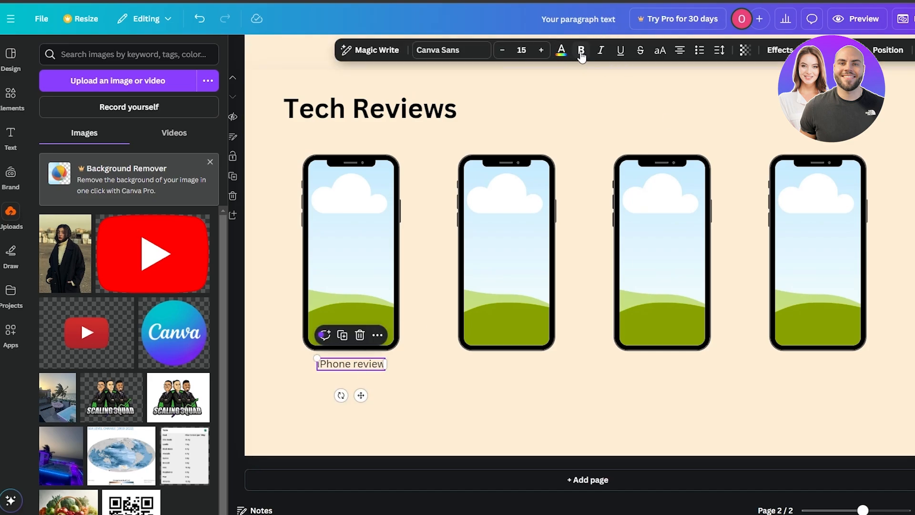
pyautogui.click(405, 406)
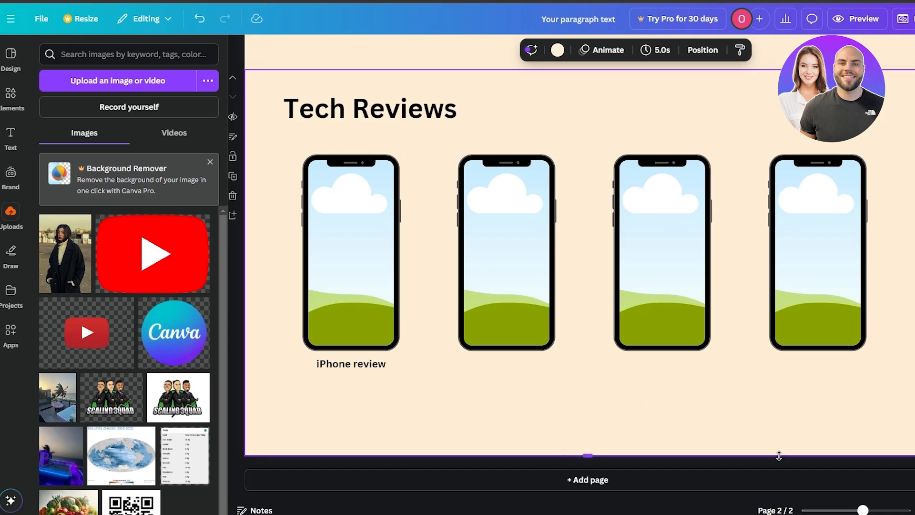
# - Copy the olive box of page 1's "UGC CREATOR/INFLUENCER" subtitle and place it under the first phone frame as caption background
pyautogui.scroll(8, 369, 386)
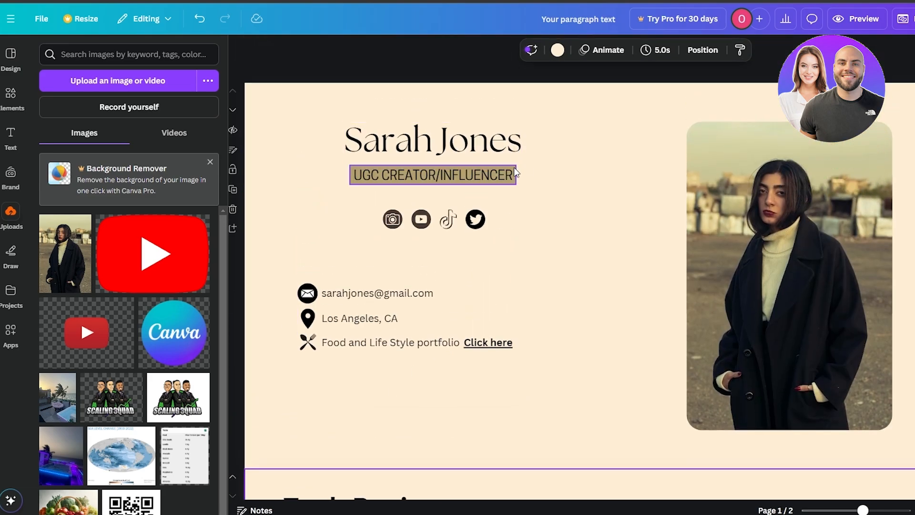
pyautogui.click(514, 173)
pyautogui.scroll(-8, 557, 189)
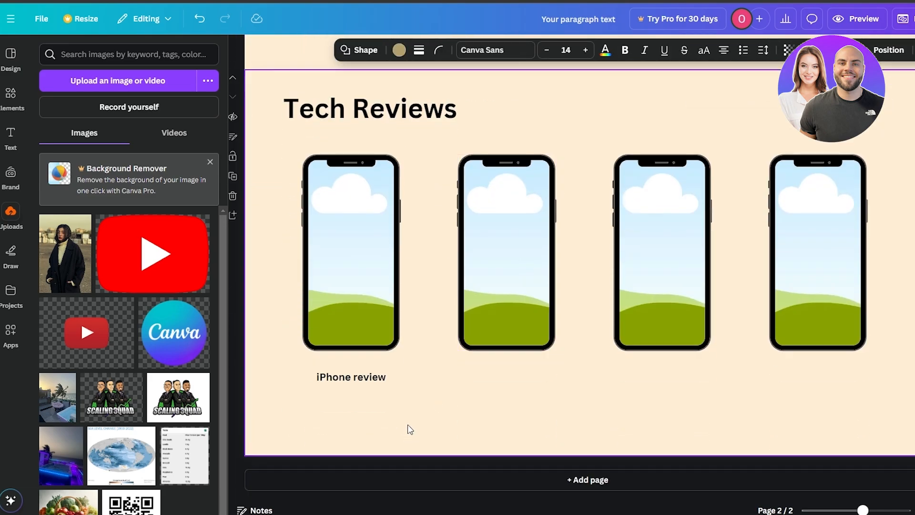
pyautogui.moveTo(455, 162); pyautogui.dragTo(392, 371)
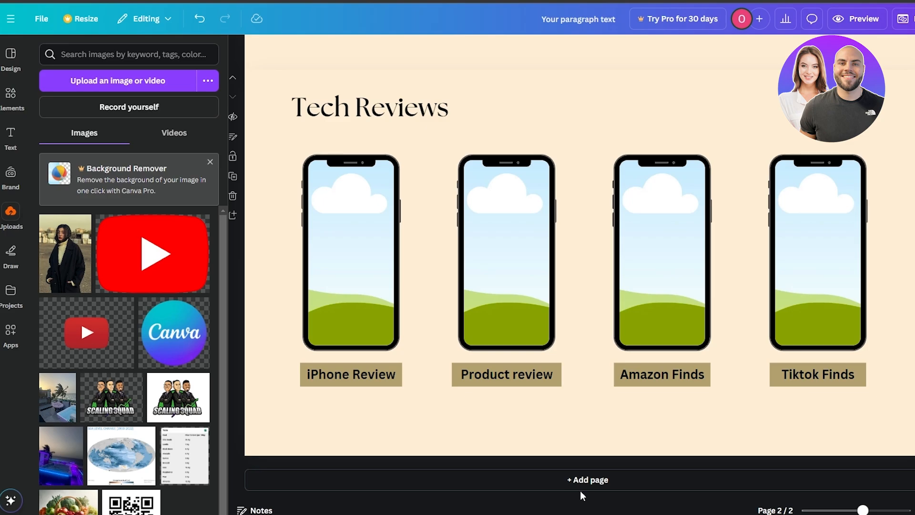
pyautogui.scroll(10, 603, 345)
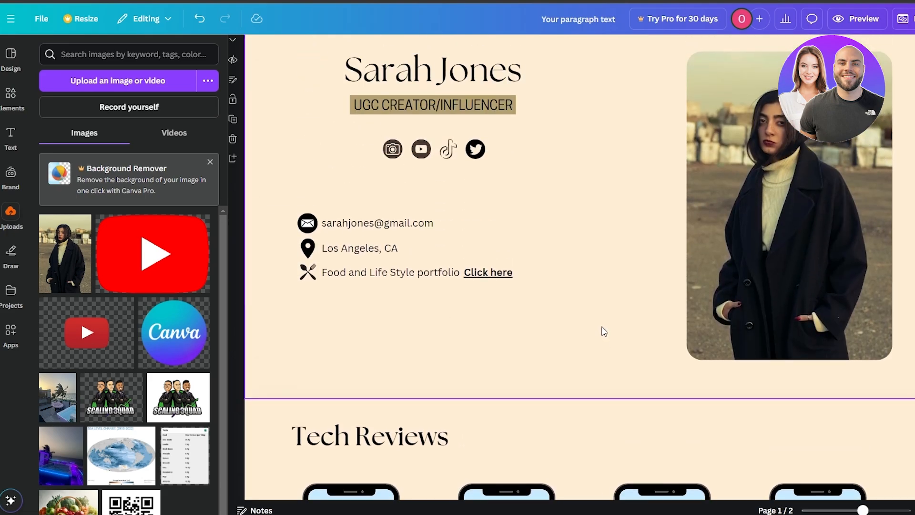
pyautogui.scroll(-2, 591, 330)
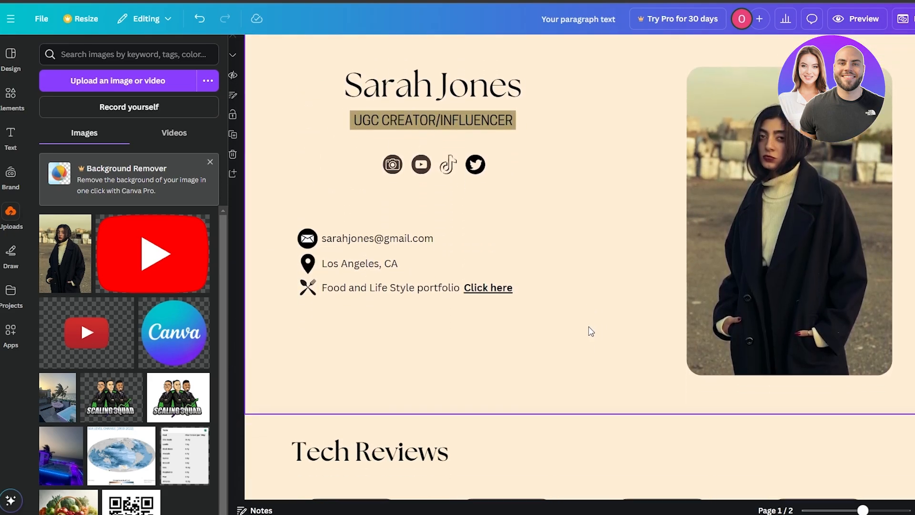
pyautogui.scroll(-10, 586, 253)
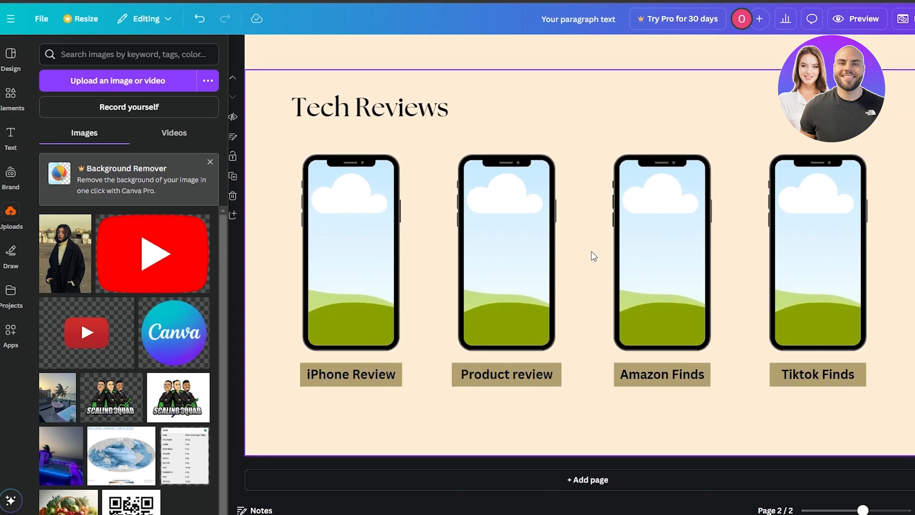
pyautogui.scroll(10, 594, 256)
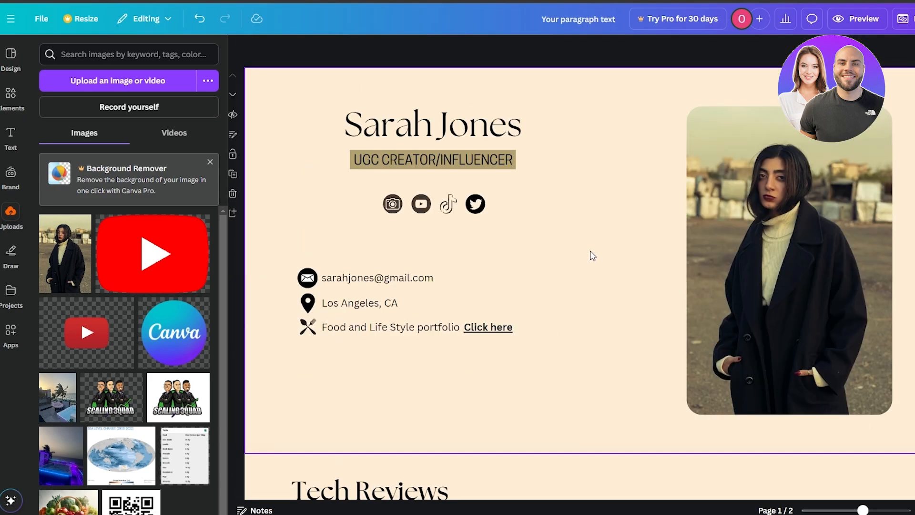